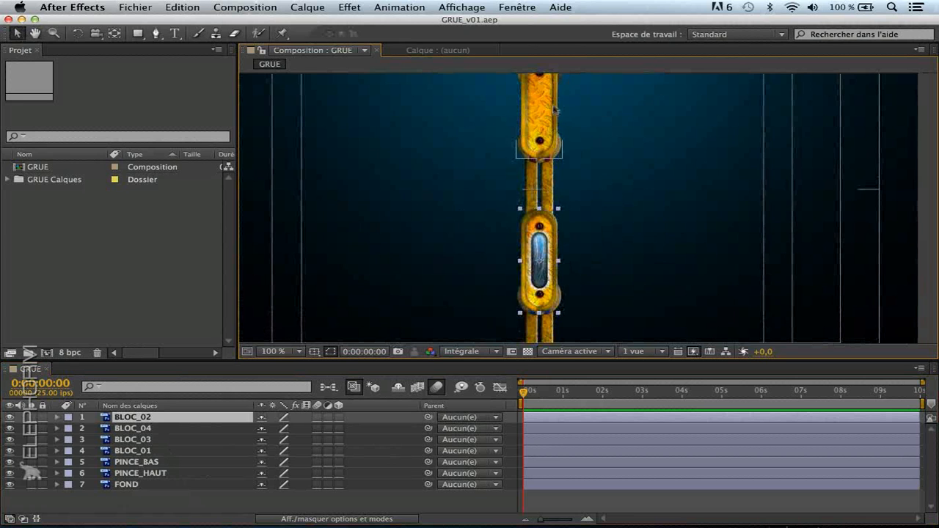
Reveal the Rotation property of the BLOC_02 layer, try rotating it about its default anchor point, and undo the rotation
left_click_drag(536, 169, 553, 198)
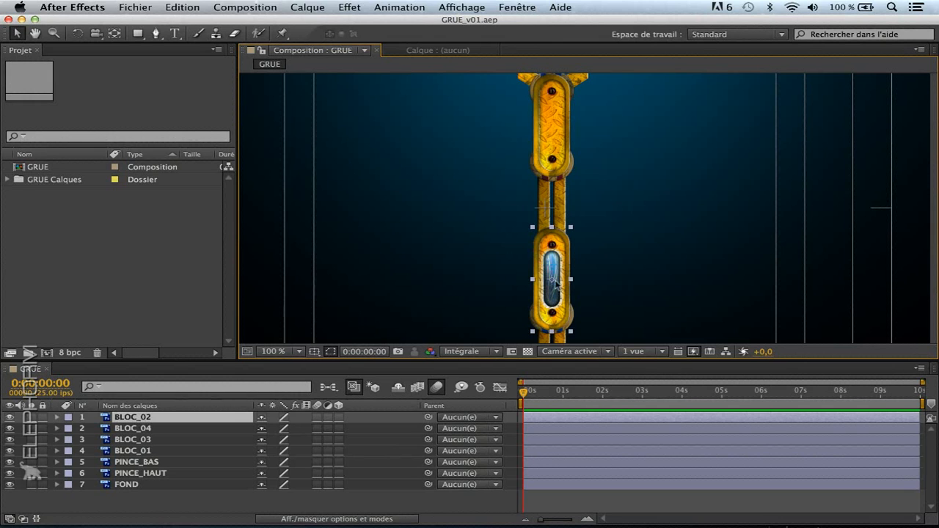
key("r")
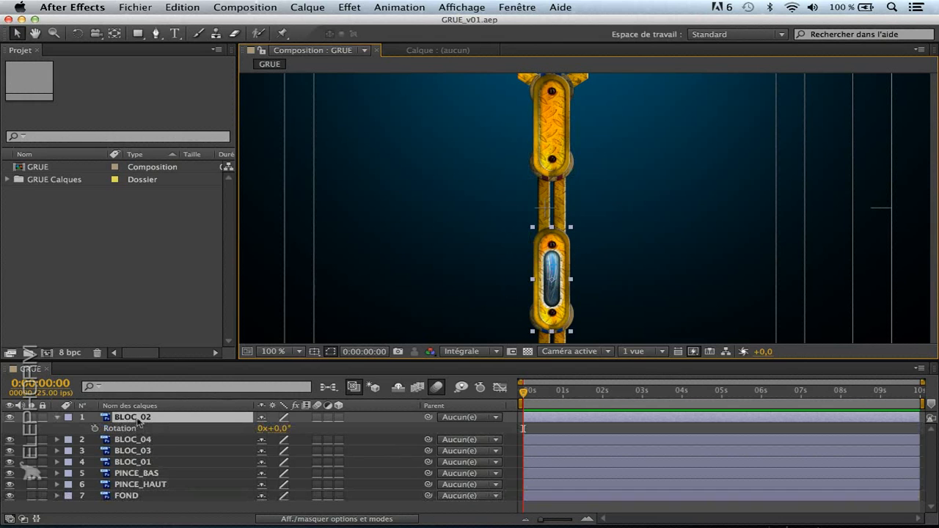
left_click(125, 428)
left_click_drag(284, 432, 317, 448)
key("super+z")
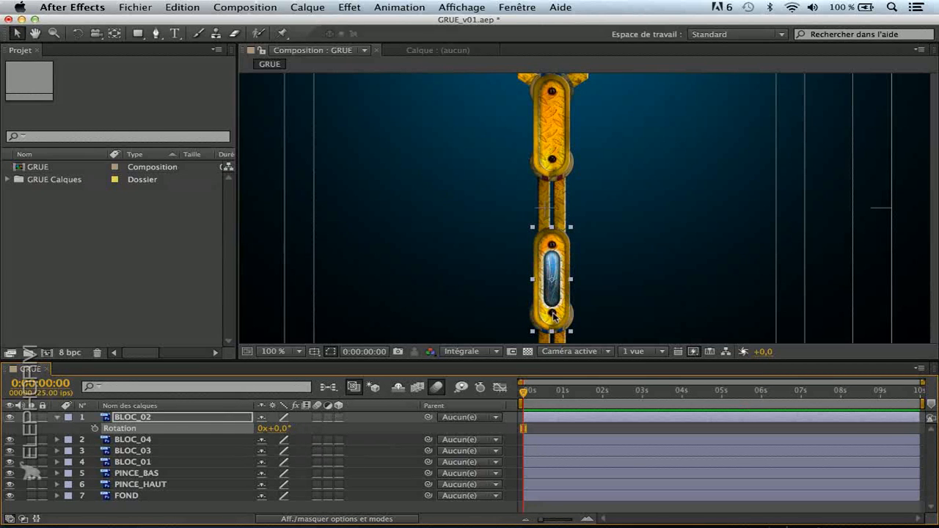
Examine the BLOC_03 and BLOC_04 arm segments and their joints, and collapse the BLOC_02 layer's properties
left_click(559, 204)
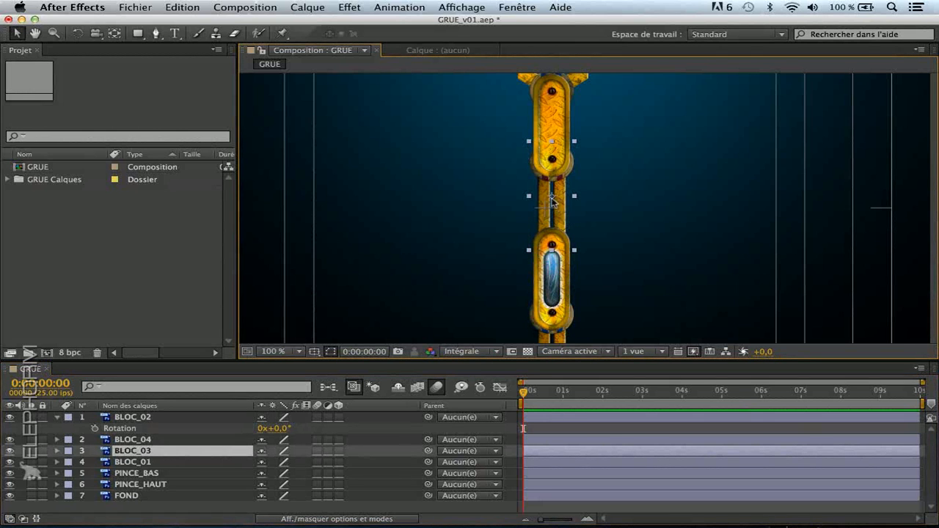
left_click(551, 126)
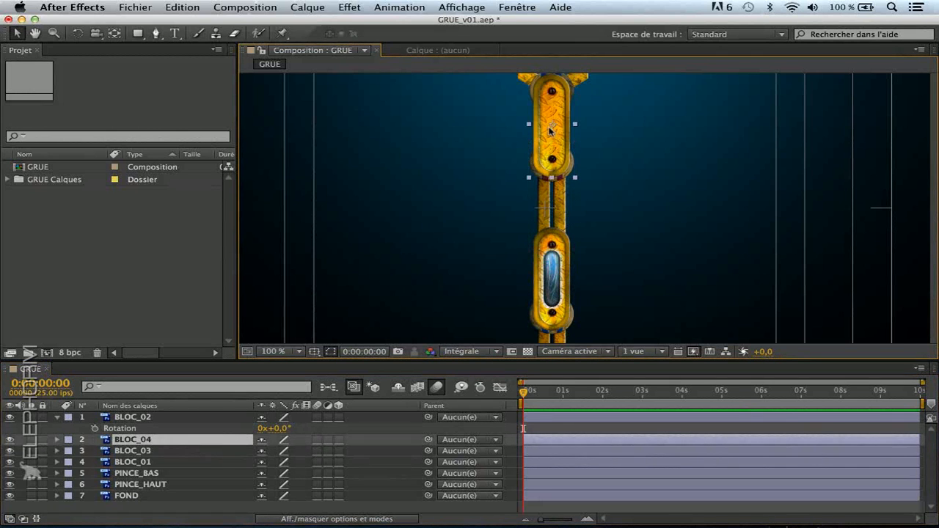
key("h")
left_click_drag(559, 277, 541, 191)
left_click_drag(529, 92, 541, 218)
left_click_drag(540, 111, 521, 54)
key("v")
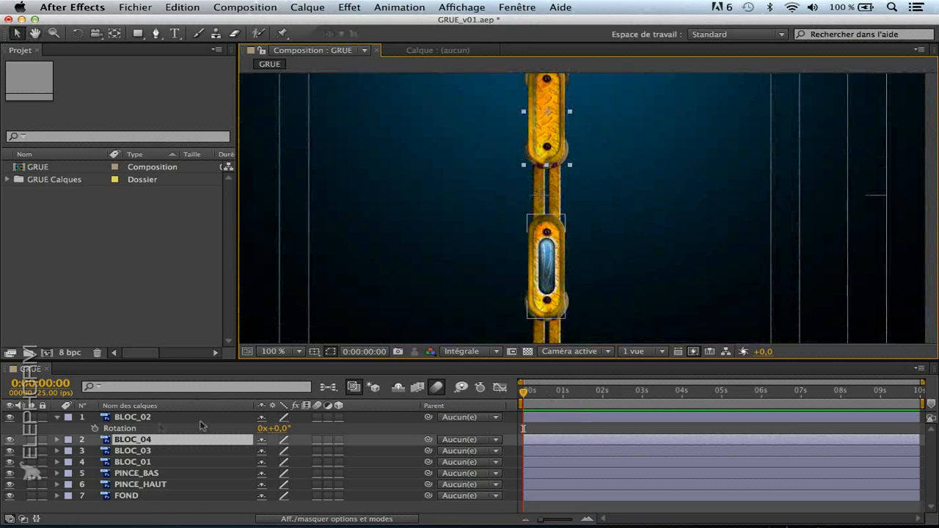
left_click(58, 418)
left_click(113, 307)
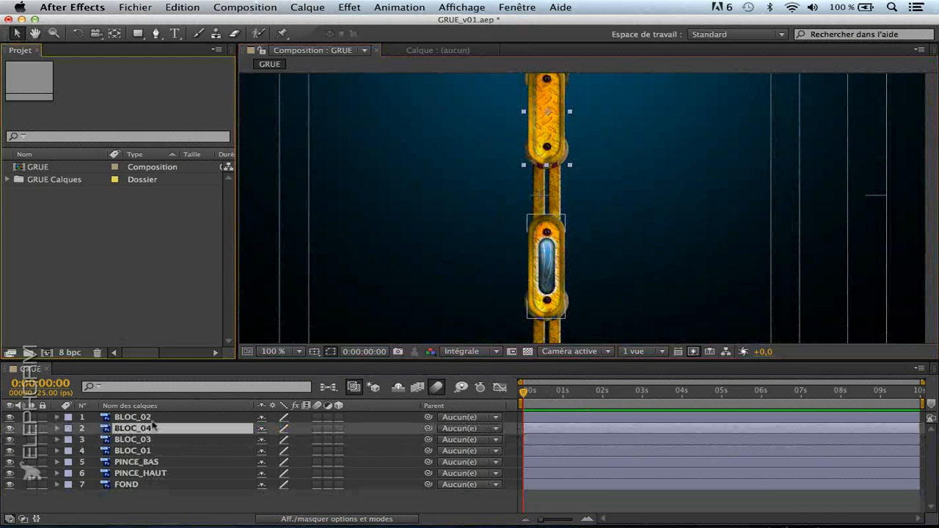
Move BLOC_02's anchor point onto the pivot at its lower end with the Pan Behind (anchor point) tool
left_click(149, 418)
key("space")
left_click_drag(493, 266, 486, 221)
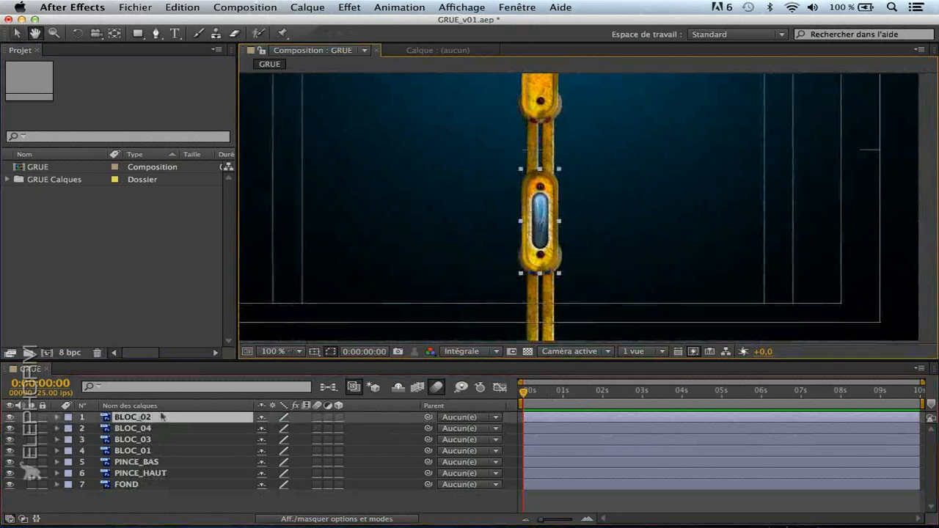
left_click(115, 36)
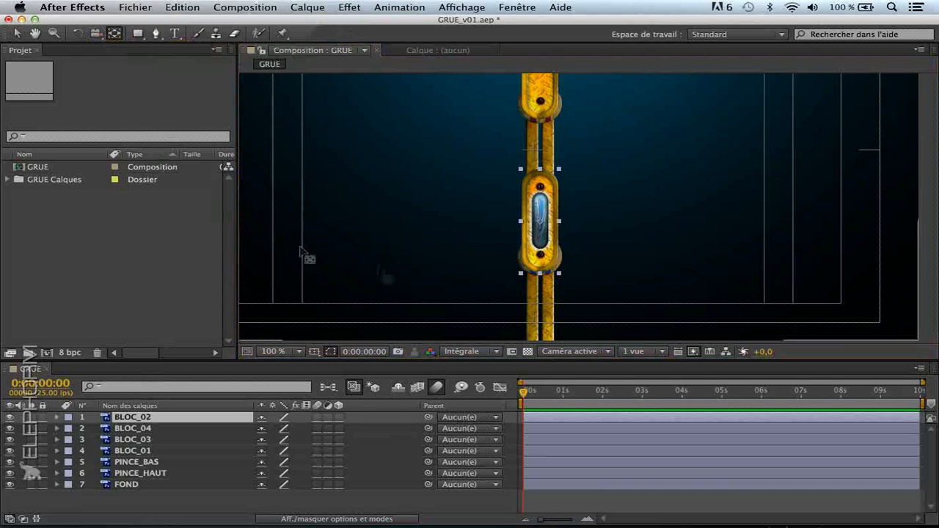
left_click_drag(544, 225, 545, 235)
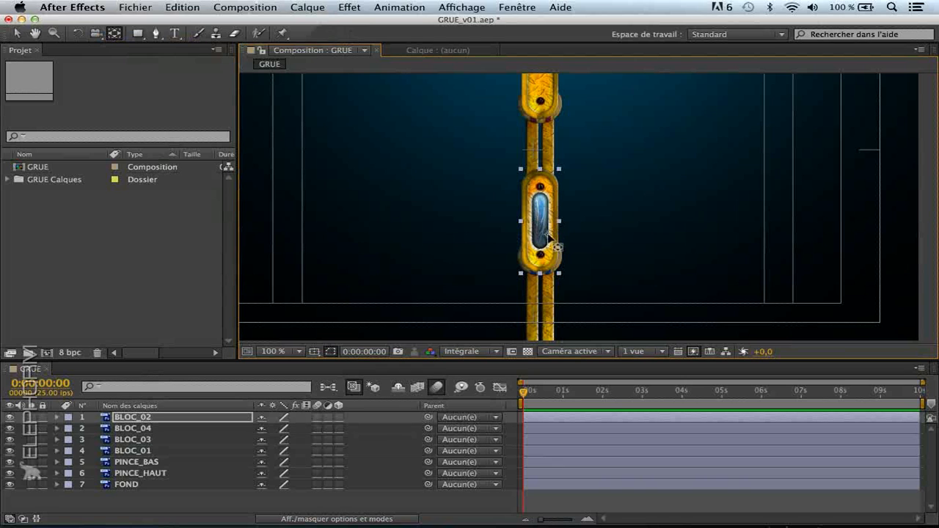
left_click_drag(551, 246, 540, 255)
Move BLOC_04's anchor point onto the pivot at the segment's lower end
left_click(173, 430)
left_click_drag(520, 135, 498, 212)
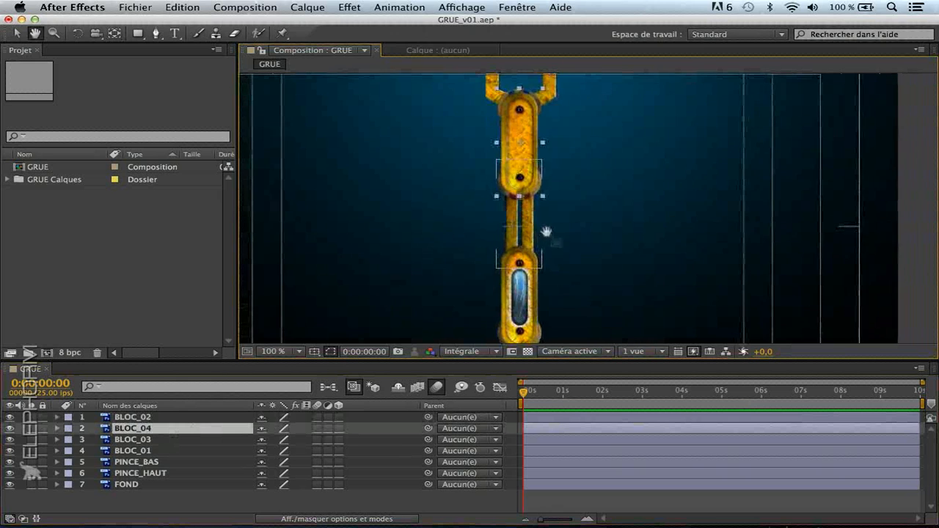
left_click_drag(523, 129, 538, 155)
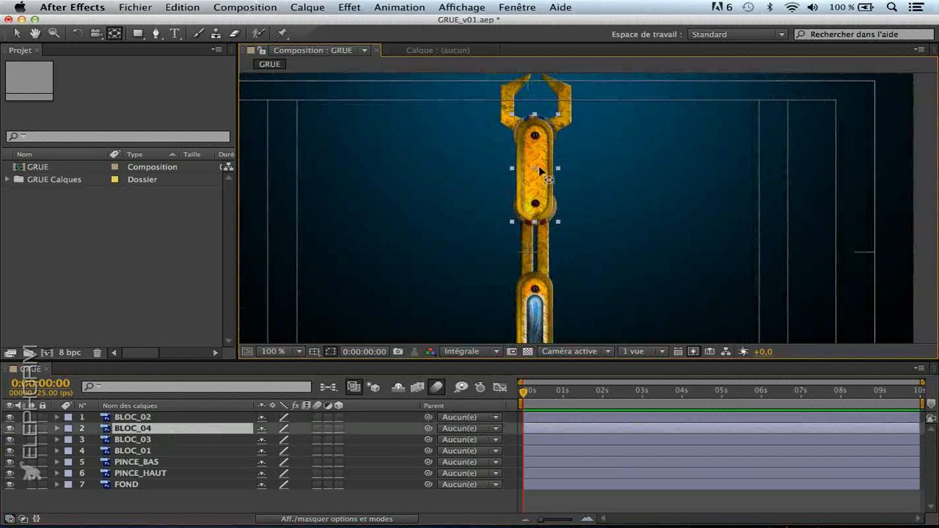
left_click_drag(537, 173, 542, 207)
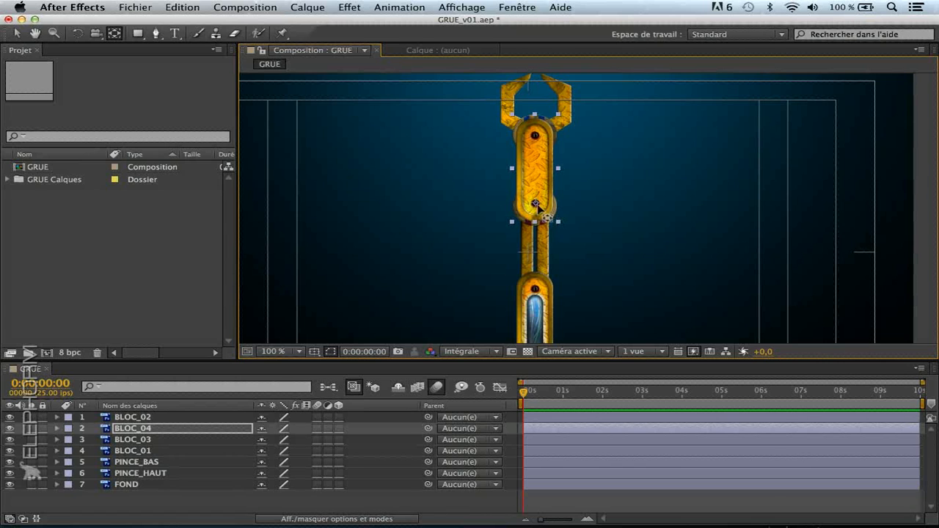
Move BLOC_03's anchor point onto its joint with BLOC_02, and BLOC_01's anchor point to the arm's bottom end
left_click(167, 442)
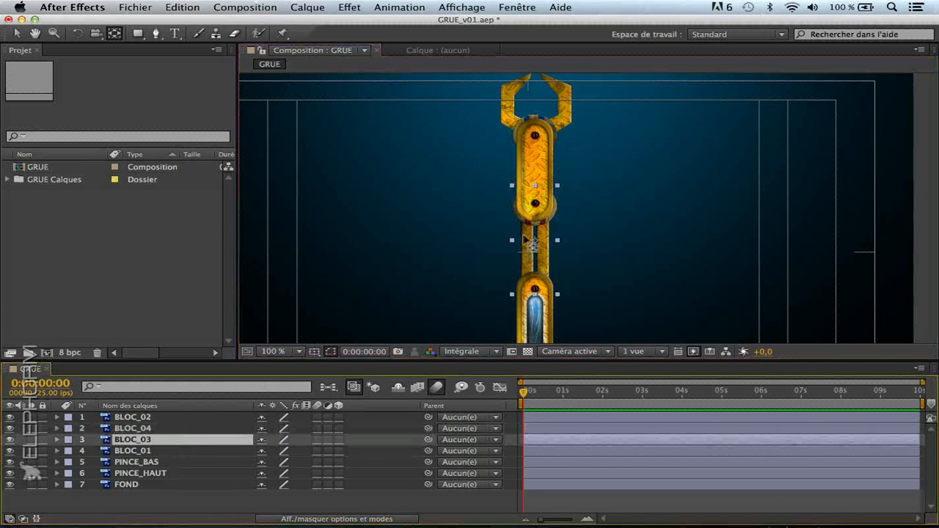
left_click_drag(534, 242, 541, 291)
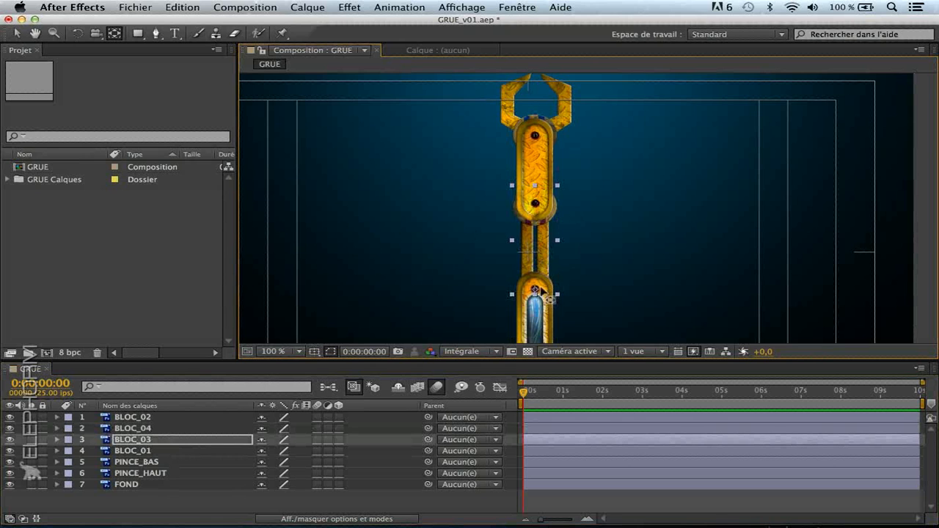
left_click(140, 453)
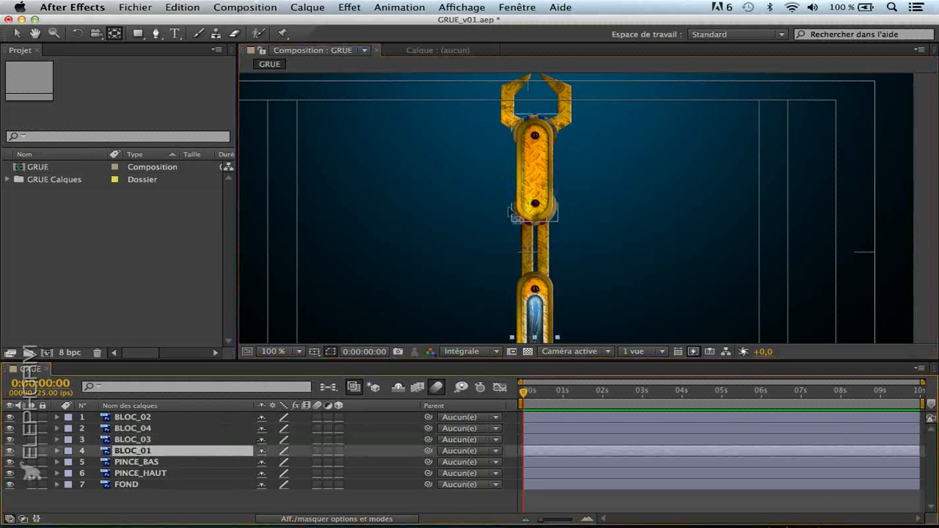
scroll(594, 264, "down", 5)
left_click_drag(528, 237, 533, 284)
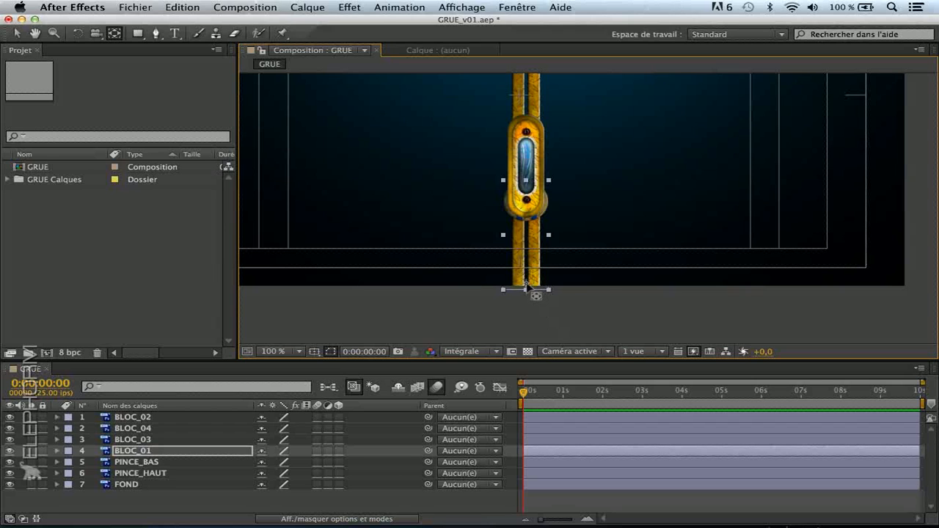
Move the anchor points of PINCE_BAS and PINCE_HAUT roughly onto the pivot at the top of BLOC_04
left_click(146, 465)
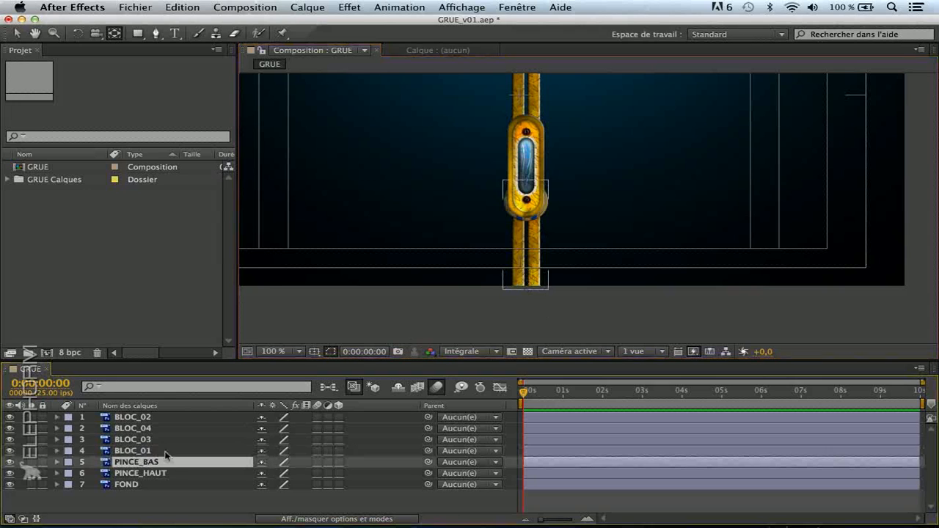
key("space")
left_click_drag(545, 80, 560, 176)
left_click_drag(560, 108, 539, 214)
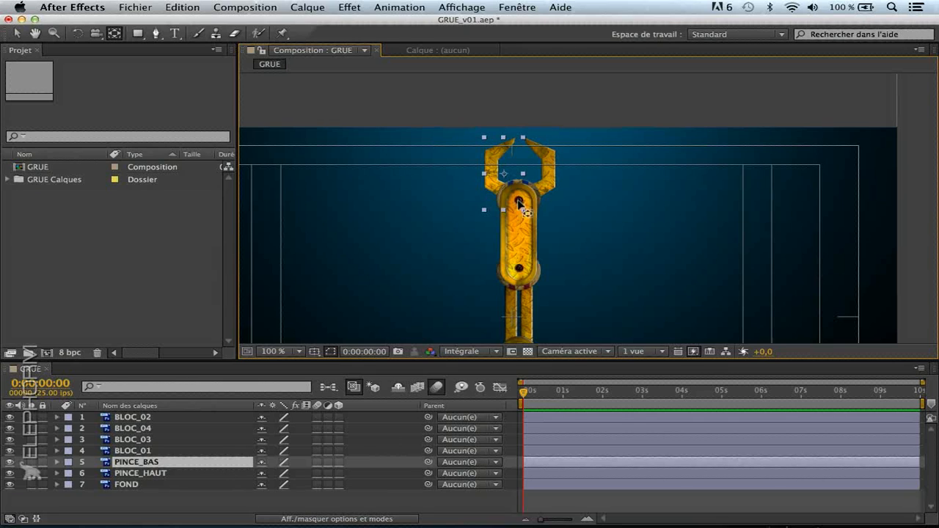
left_click_drag(504, 177, 520, 204)
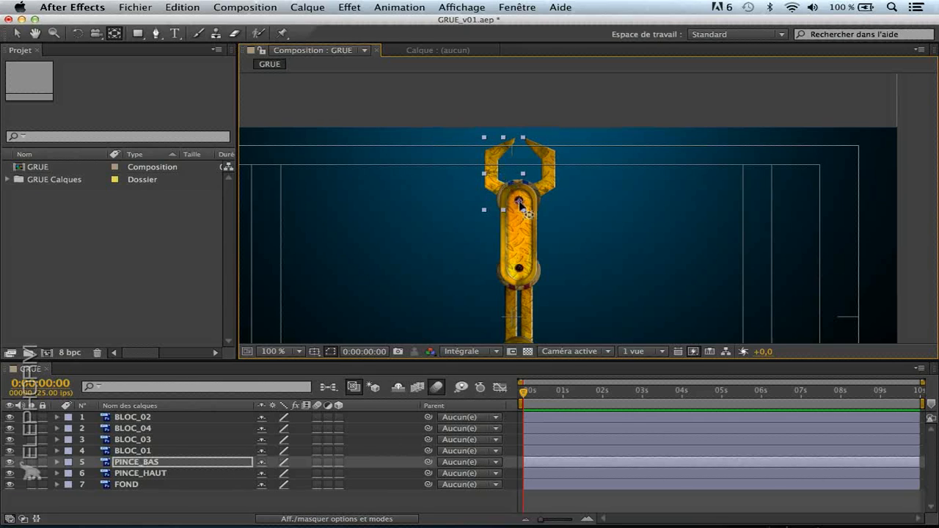
left_click(165, 474)
left_click_drag(537, 174, 524, 200)
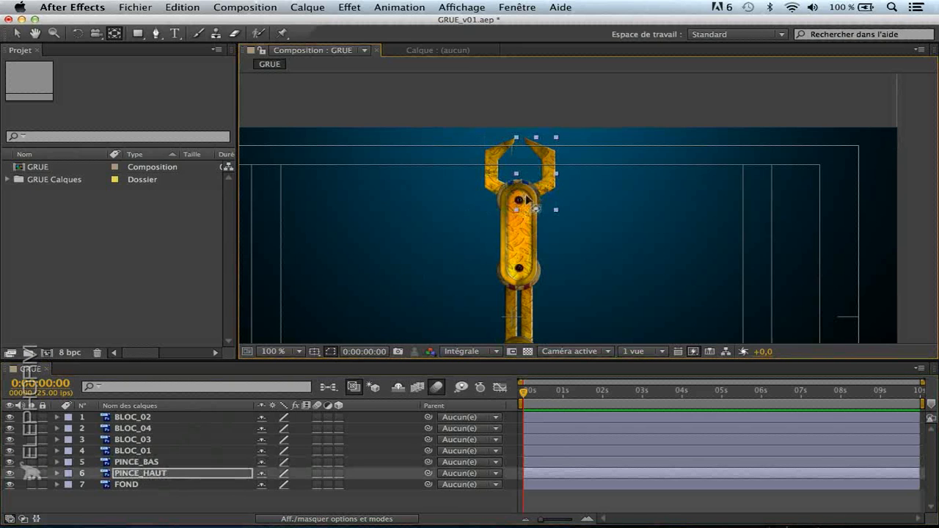
Alternate between the PINCE_BAS and PINCE_HAUT layers to compare the positions of their anchor points
left_click(152, 464)
left_click(155, 475)
left_click(157, 464)
left_click(159, 476)
left_click(160, 464)
left_click(161, 475)
left_click(160, 465)
left_click(162, 475)
left_click(162, 464)
left_click(162, 476)
left_click(160, 464)
left_click(161, 475)
left_click(162, 465)
left_click(161, 476)
left_click(161, 464)
left_click(162, 475)
left_click(161, 464)
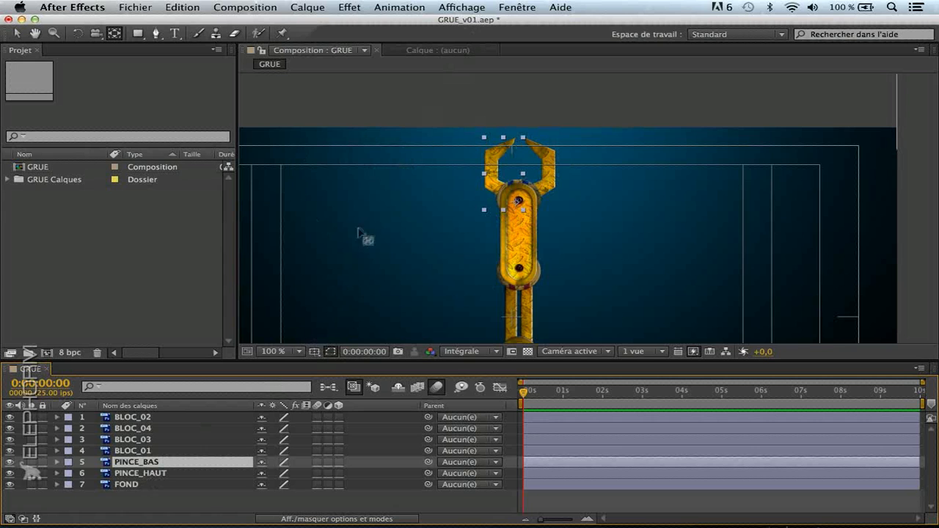
Hide the title/action safe margins in the composition view and show the guides
left_click(314, 352)
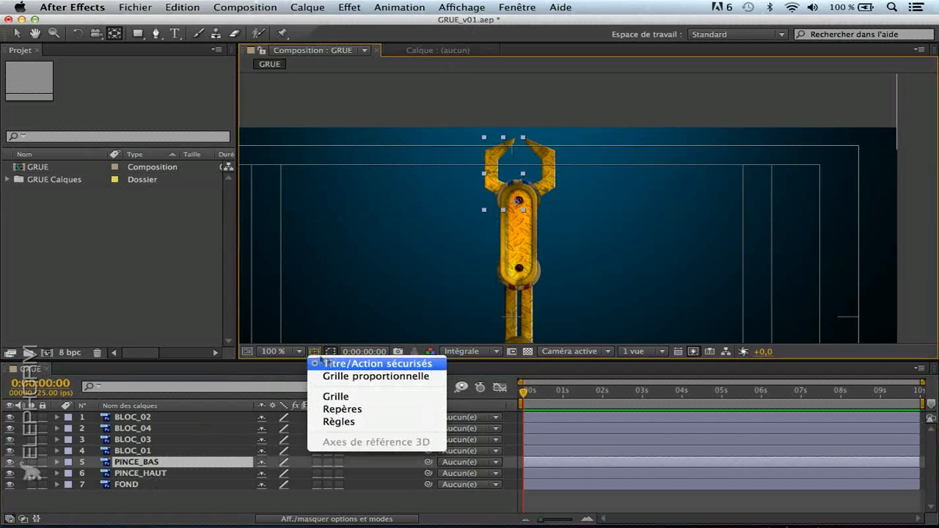
left_click(337, 363)
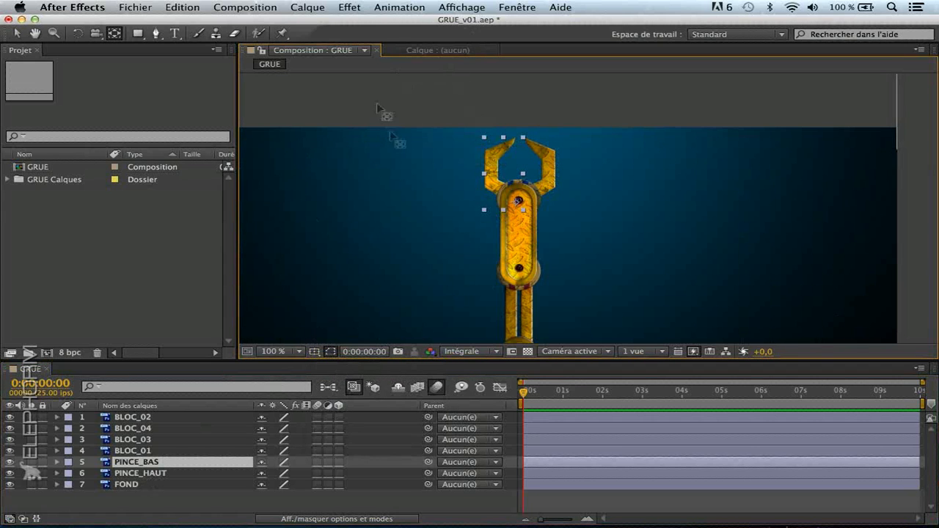
left_click(513, 5)
mouse_move(462, 6)
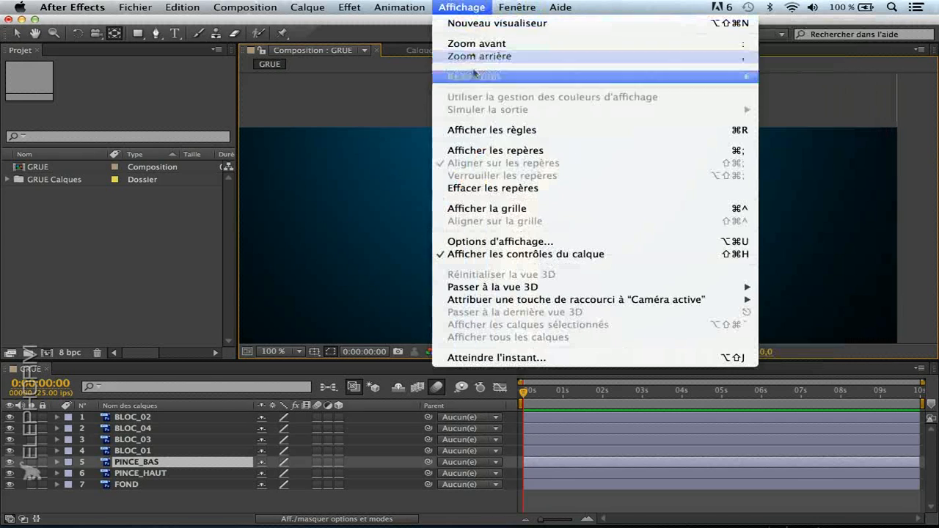
left_click(493, 151)
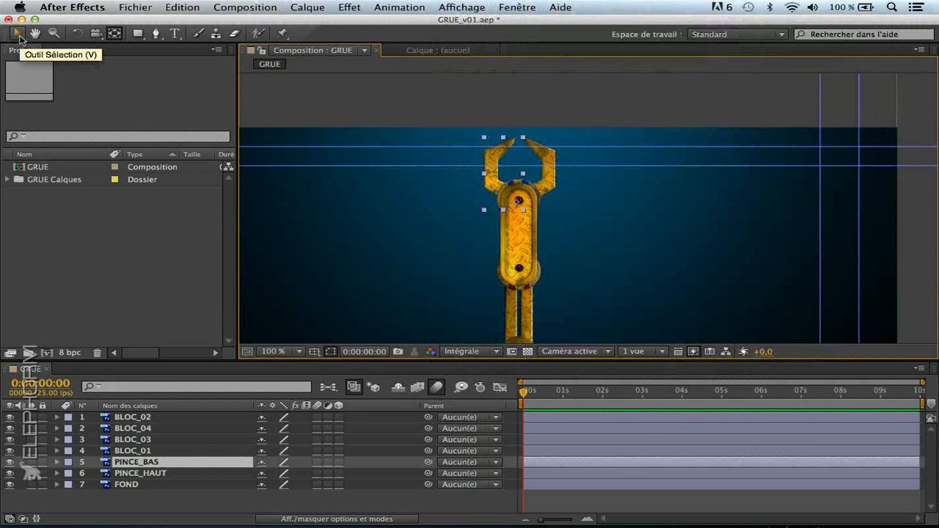
Remove the outer horizontal and vertical guides with the Selection tool and move the remaining vertical guide to the claw's pivot at 534.0
left_click(18, 37)
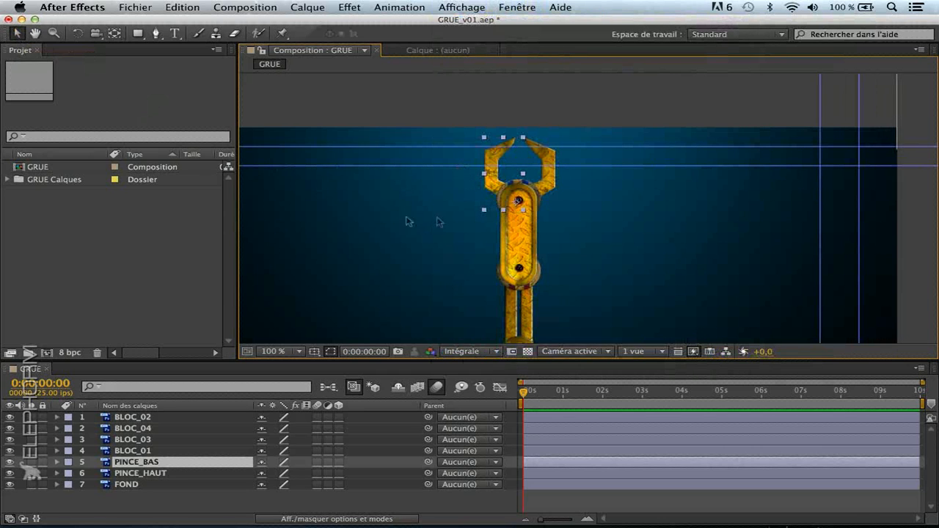
left_click_drag(584, 147, 577, 22)
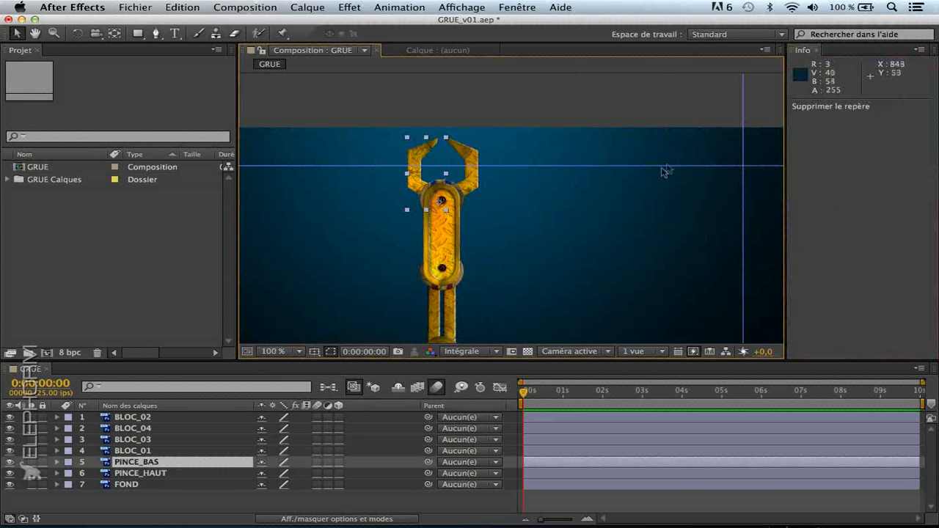
left_click_drag(742, 242, 440, 240)
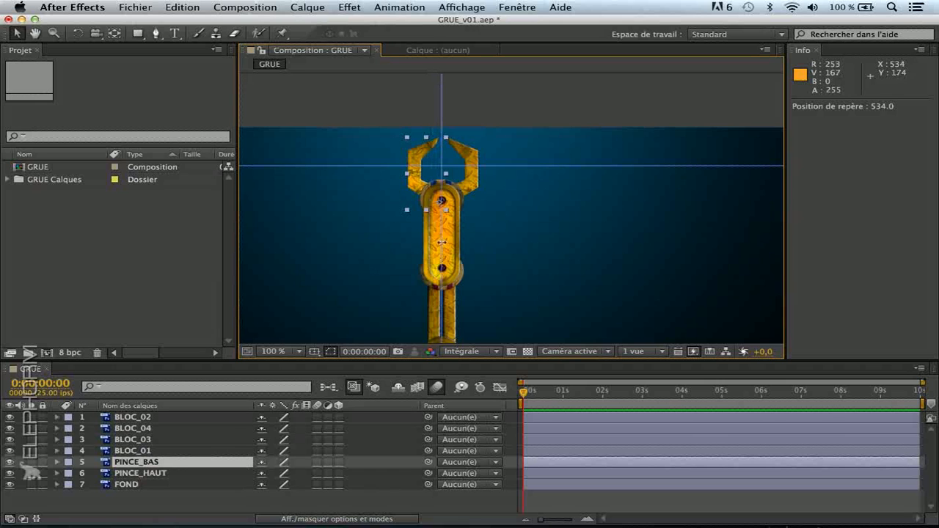
At 400% magnification, place the horizontal guide at 110.0 and fine-tune the vertical guide to 534.2 so they cross on the claw's pivot
left_click(279, 352)
left_click(296, 459)
left_click_drag(245, 152, 497, 242)
left_click_drag(525, 146, 504, 283)
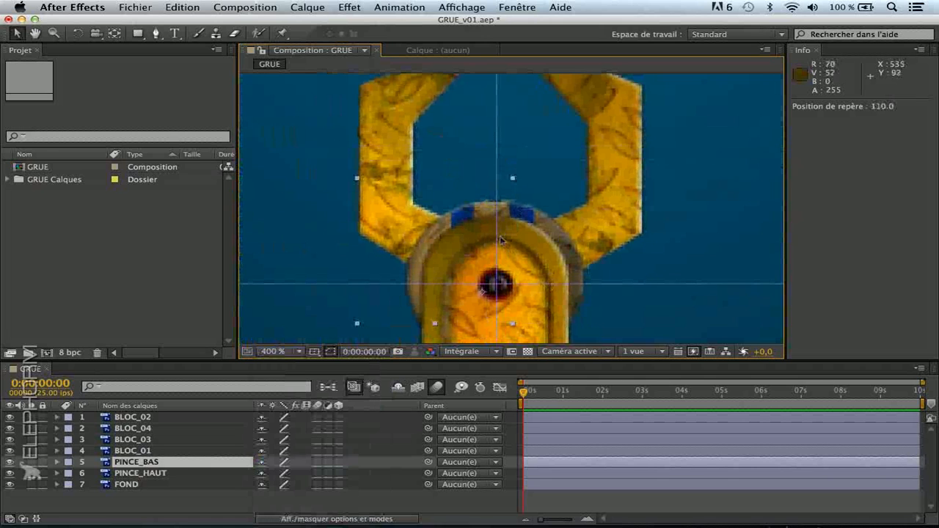
left_click_drag(497, 238, 496, 238)
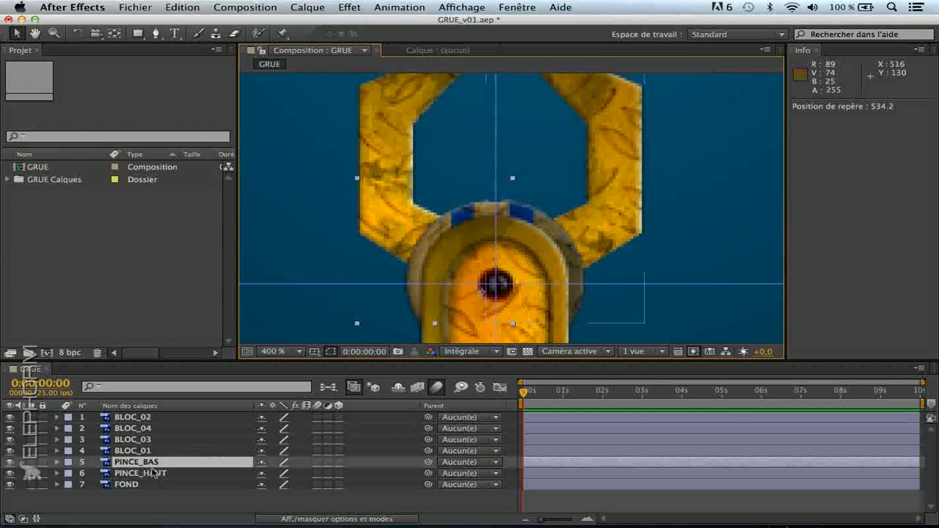
Move the anchor points of PINCE_BAS and PINCE_HAUT exactly onto the guide intersection with the Pan Behind tool
left_click(112, 37)
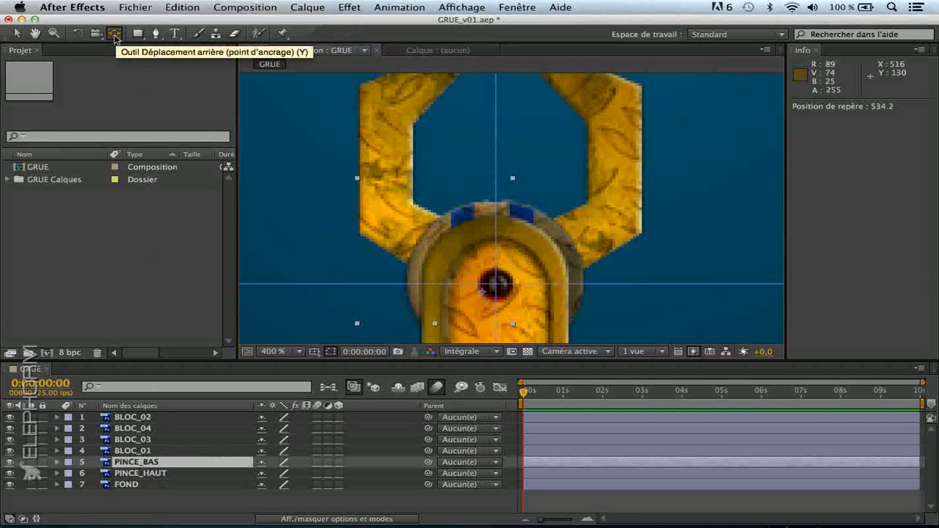
mouse_move(482, 293)
left_mouse_down()
mouse_move(474, 317)
mouse_move(526, 305)
mouse_move(502, 291)
mouse_move(523, 319)
mouse_move(484, 314)
mouse_move(513, 303)
mouse_move(505, 299)
mouse_move(512, 291)
mouse_move(523, 300)
mouse_move(506, 285)
mouse_move(511, 301)
mouse_move(496, 277)
mouse_move(495, 285)
left_mouse_up()
left_click(160, 472)
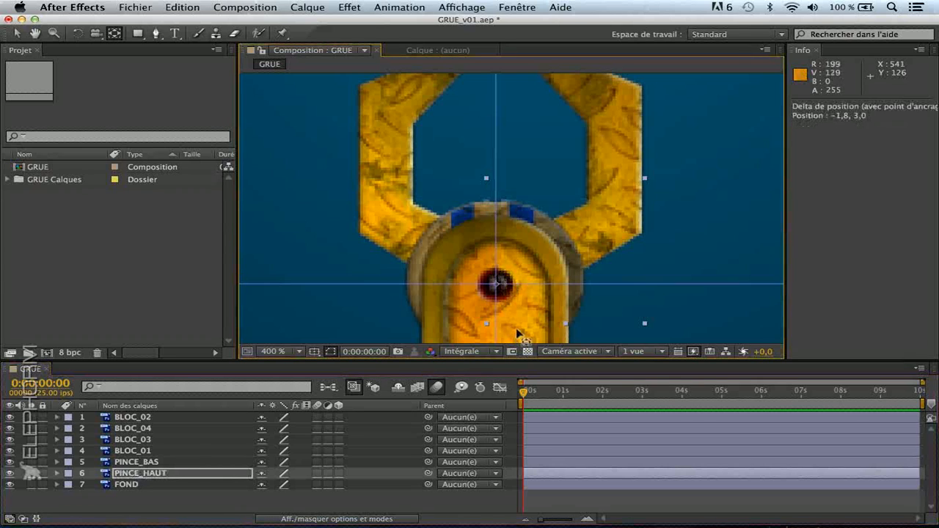
Check that the PINCE_BAS and PINCE_HAUT anchor points coincide by switching between the layers, and hide the guides
left_click(125, 462)
left_click(135, 474)
left_click(136, 462)
left_click(137, 473)
left_click(136, 462)
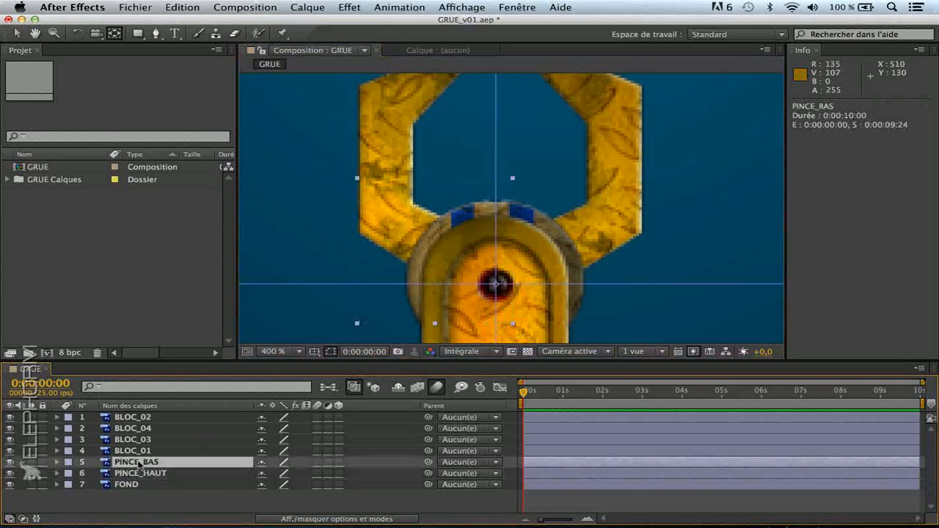
left_click(468, 6)
left_click(488, 152)
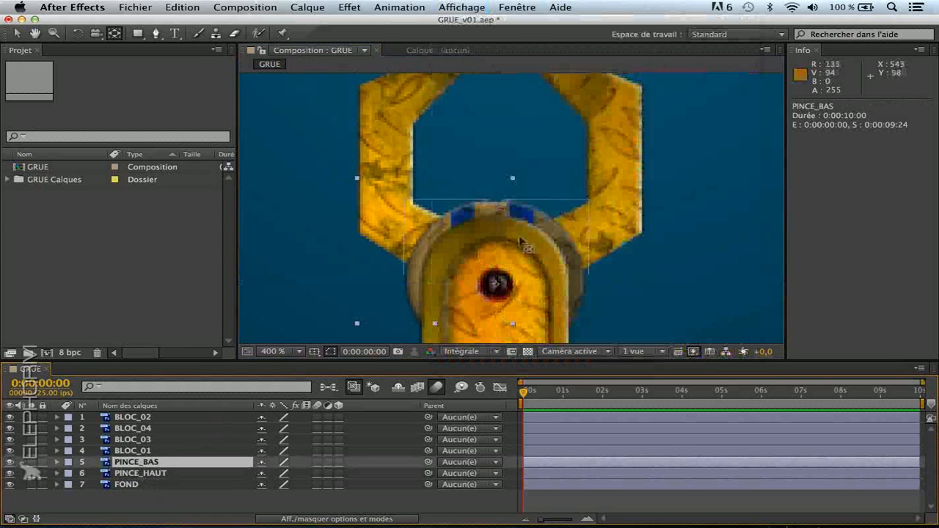
Deselect all layers, switch to the Selection tool and show the whole crane at 50% magnification
left_click(159, 501)
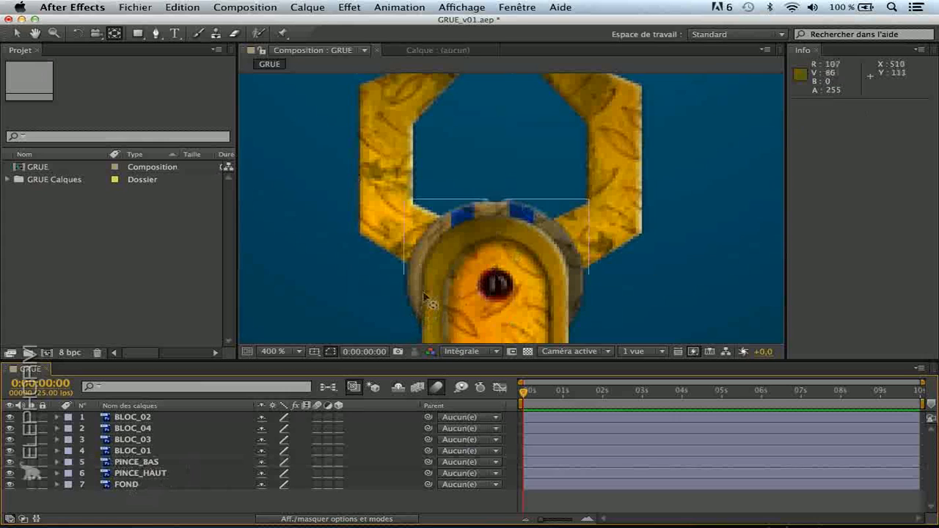
key("v")
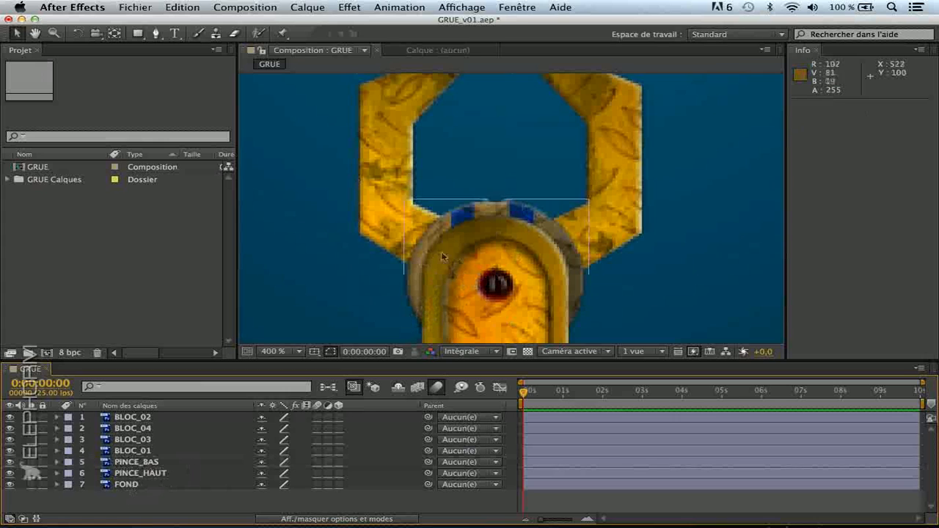
left_click(299, 353)
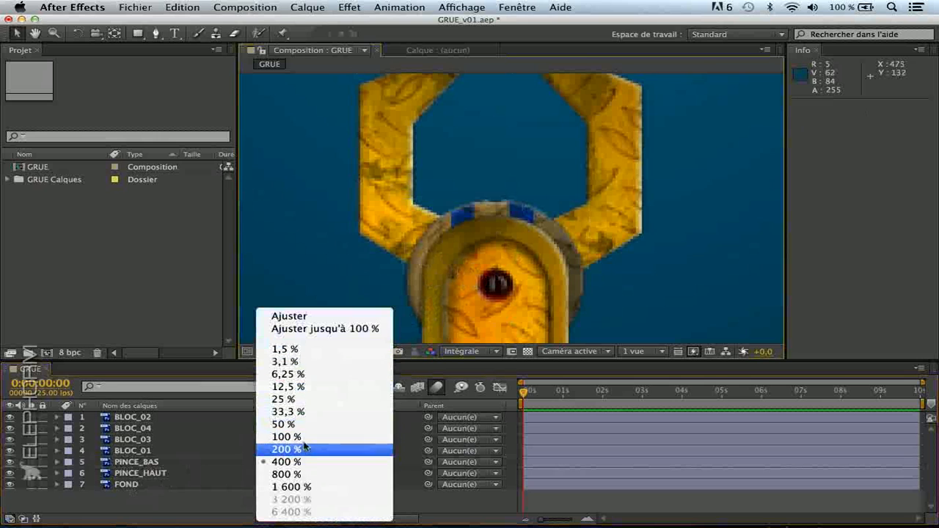
left_click(285, 424)
key("space")
left_click_drag(550, 277, 542, 214)
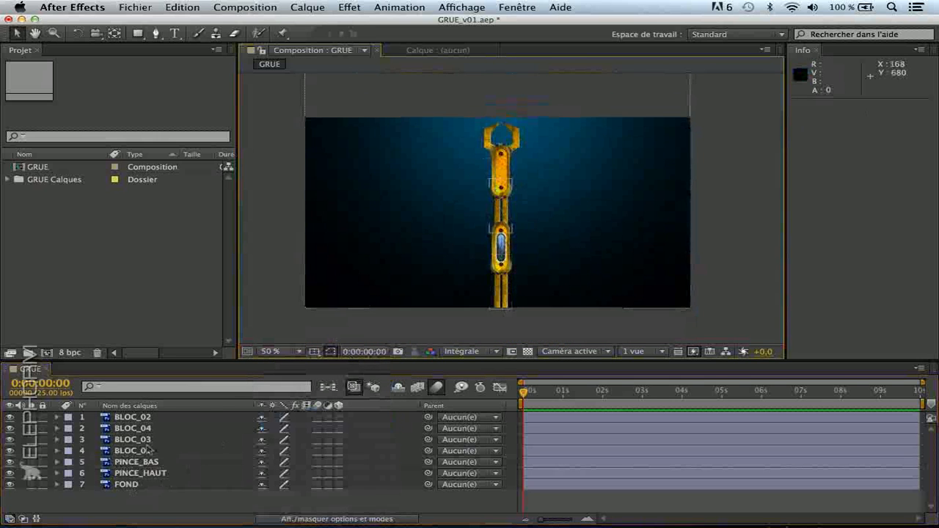
Test rotating the unparented BLOC_01 layer, undo the rotation, and collapse and deselect the layer
left_click(147, 417)
left_click(152, 473)
left_click(150, 452)
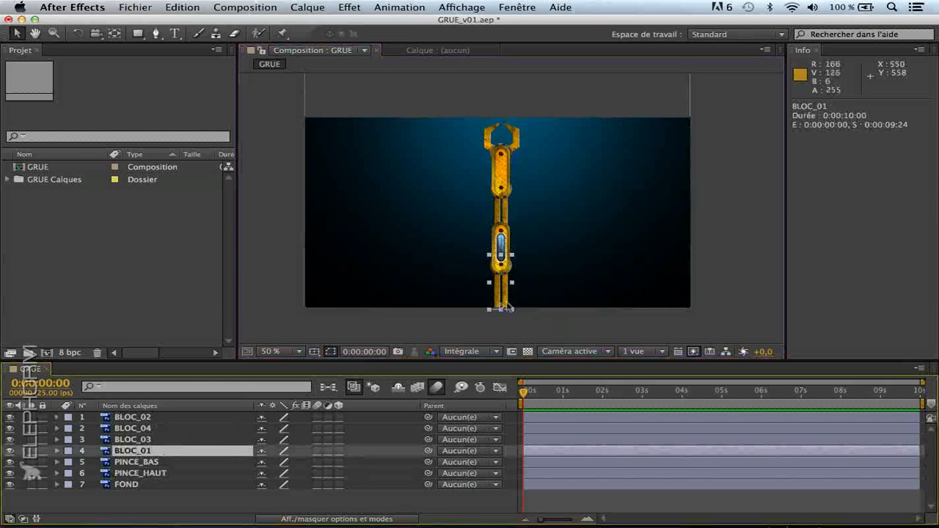
key("r")
mouse_move(283, 462)
left_mouse_down()
mouse_move(313, 462)
mouse_move(265, 463)
mouse_move(296, 459)
mouse_move(271, 467)
mouse_move(311, 473)
mouse_move(271, 474)
mouse_move(292, 477)
left_mouse_up()
key("super+z")
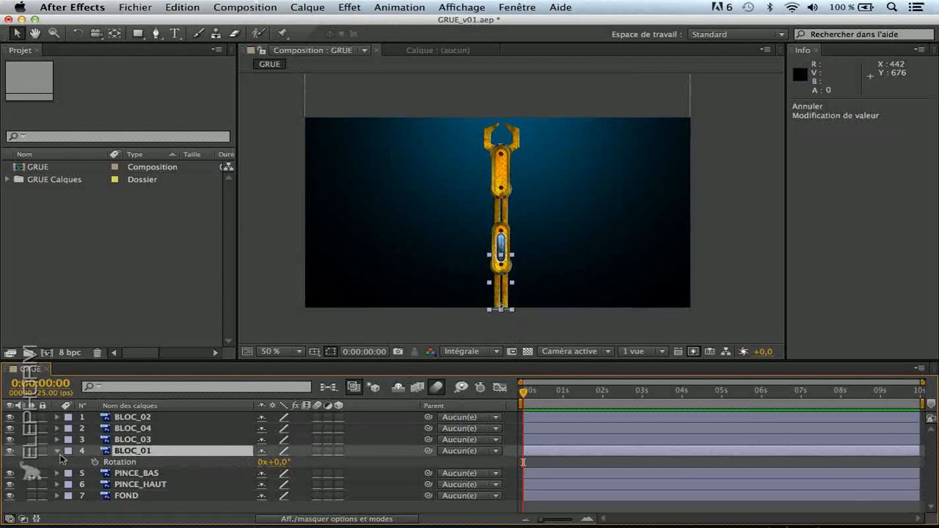
left_click(58, 451)
left_click(254, 504)
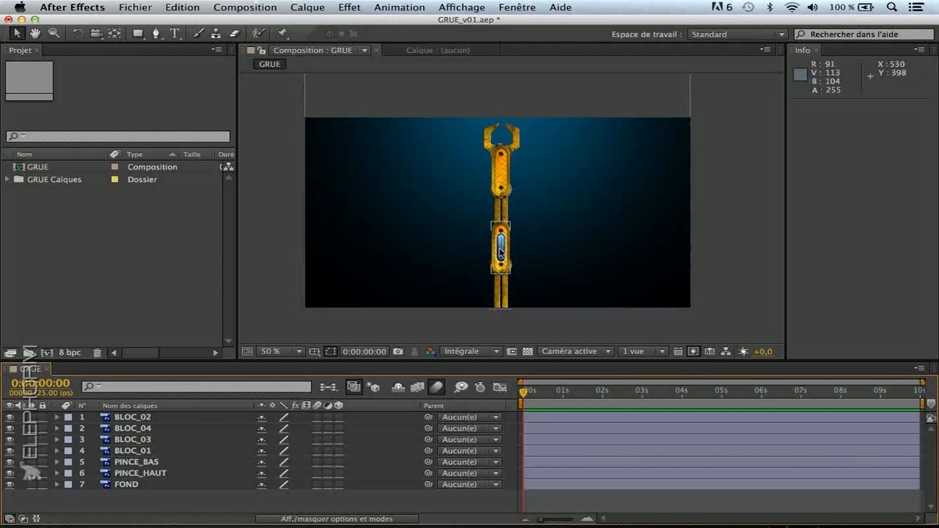
Compare the BLOC_02 and BLOC_01 layers by selecting each in turn to see which arm segment it represents
left_click(498, 269)
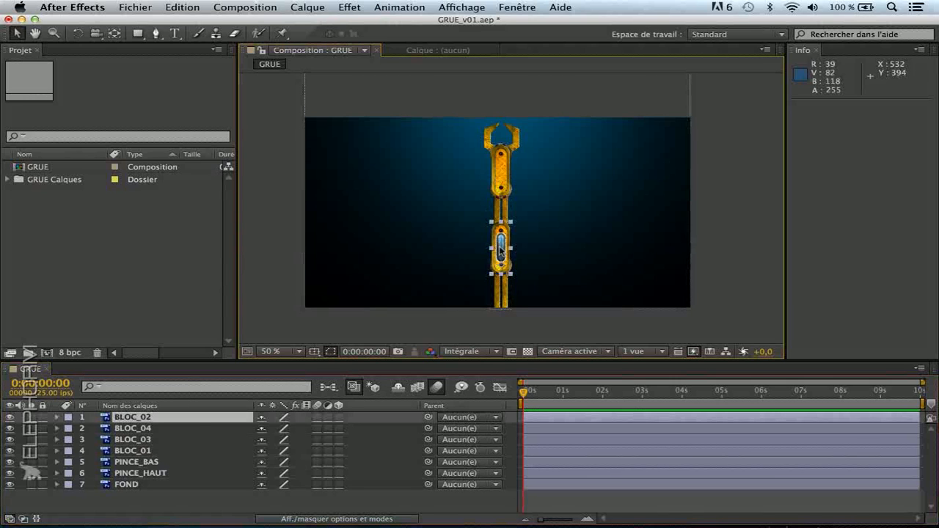
left_click(499, 299)
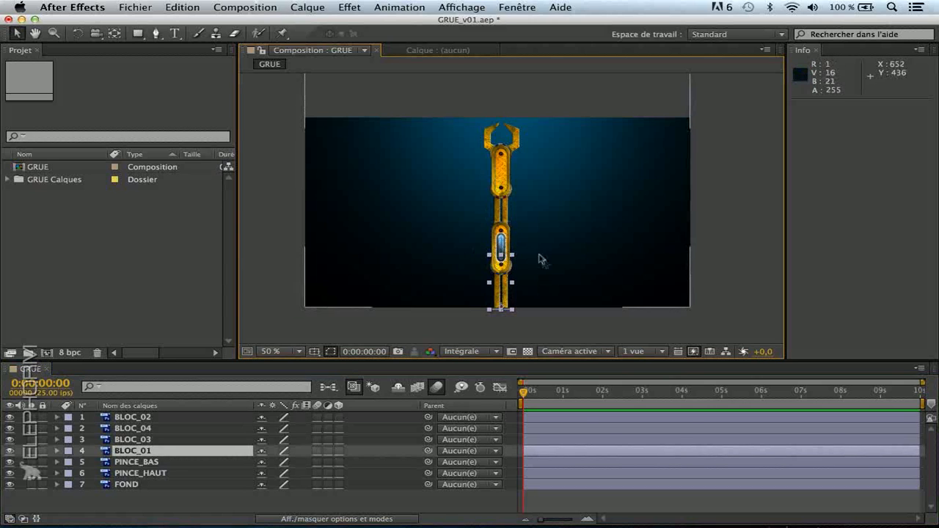
left_click(502, 250)
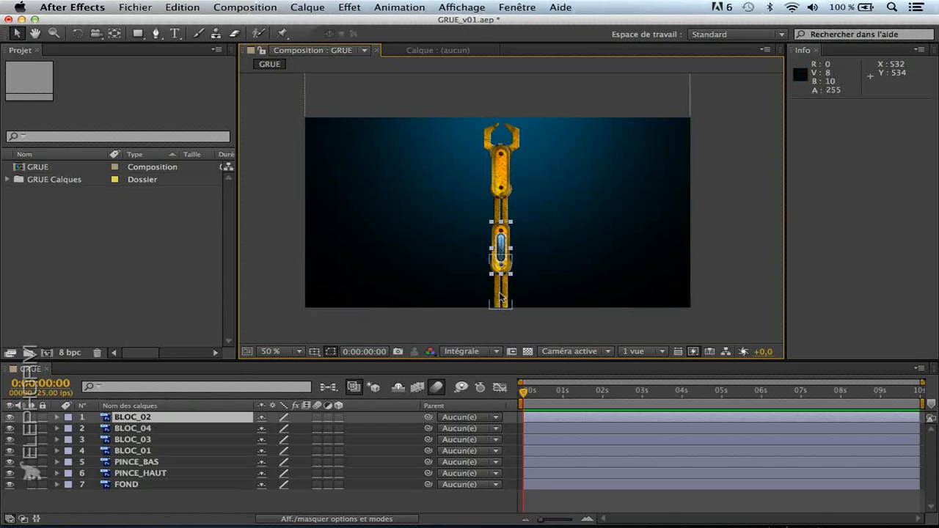
left_click(158, 450)
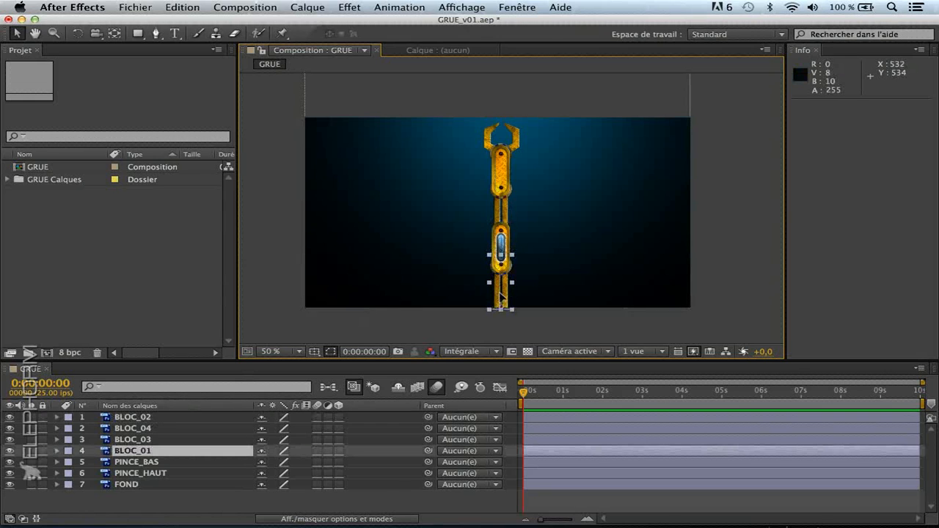
left_click(150, 419)
left_click(143, 450)
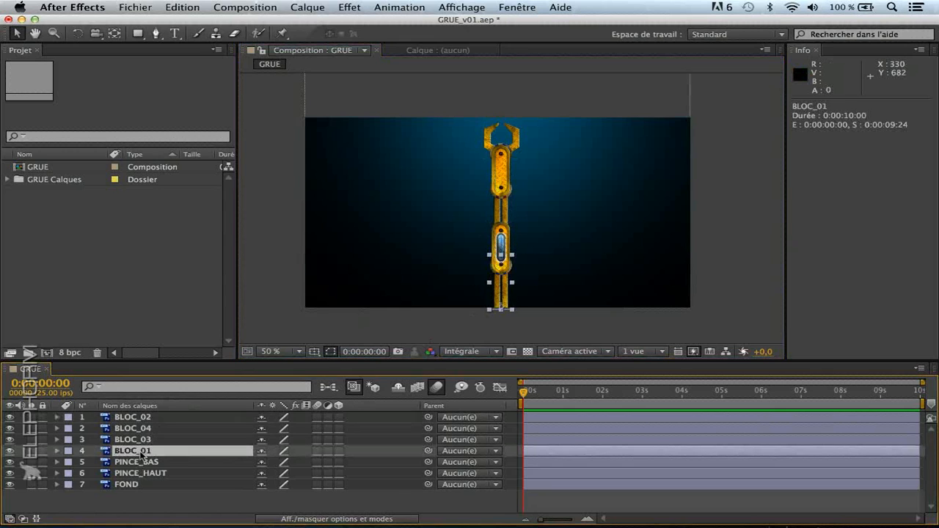
left_click(146, 418)
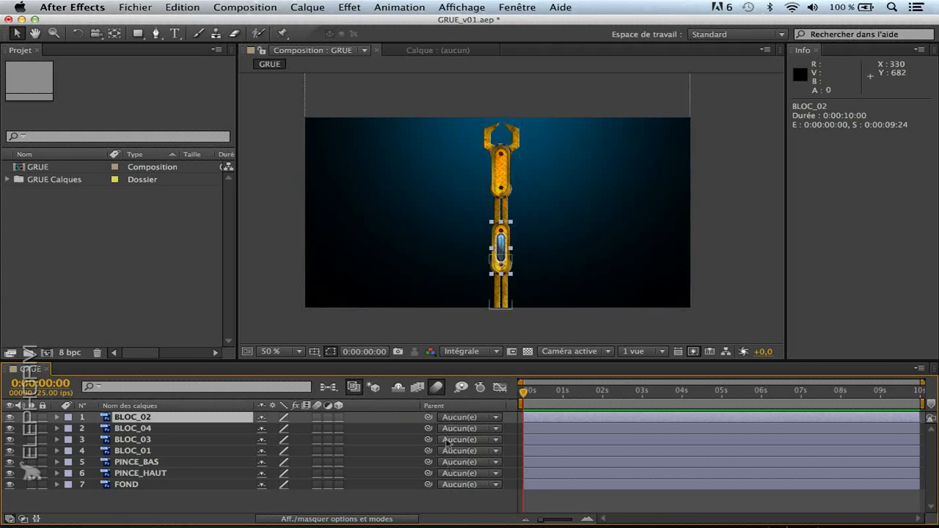
Hide the Parent column in the timeline and display it again
right_click(453, 407)
left_click(477, 415)
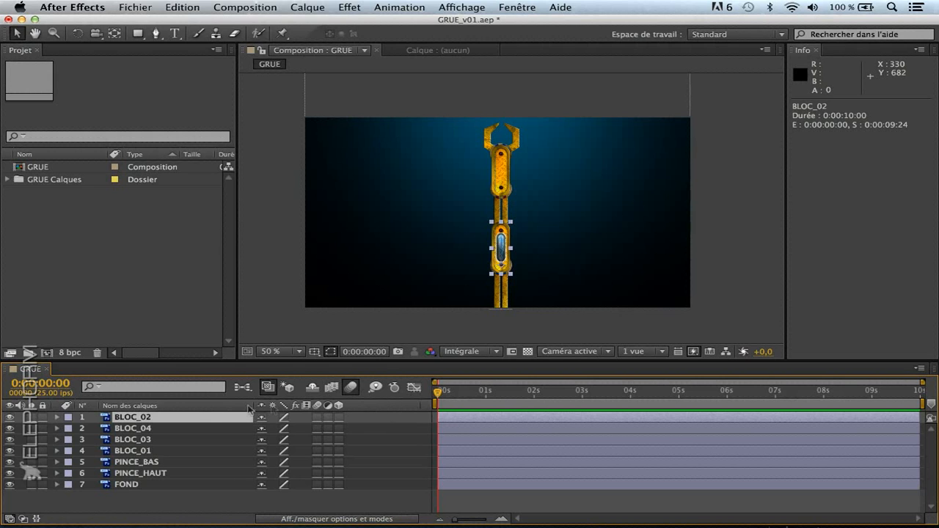
right_click(385, 410)
mouse_move(429, 451)
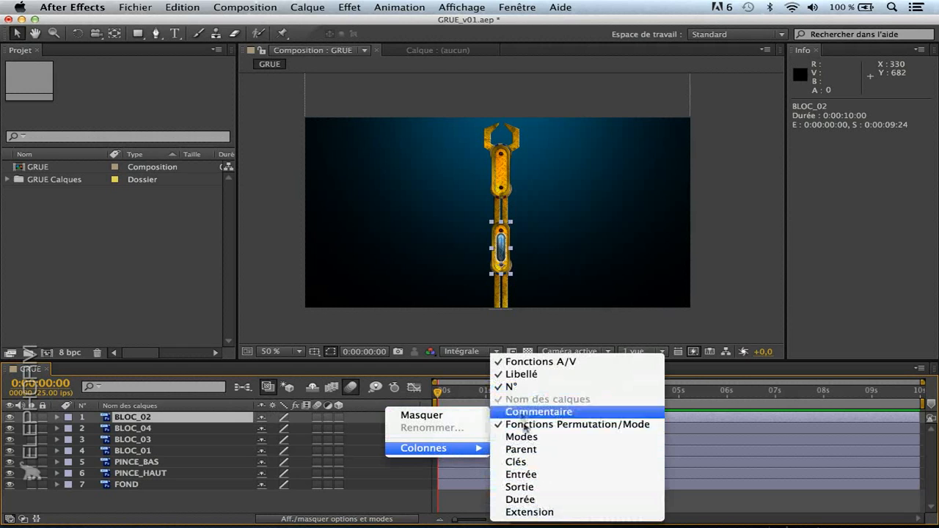
left_click(532, 449)
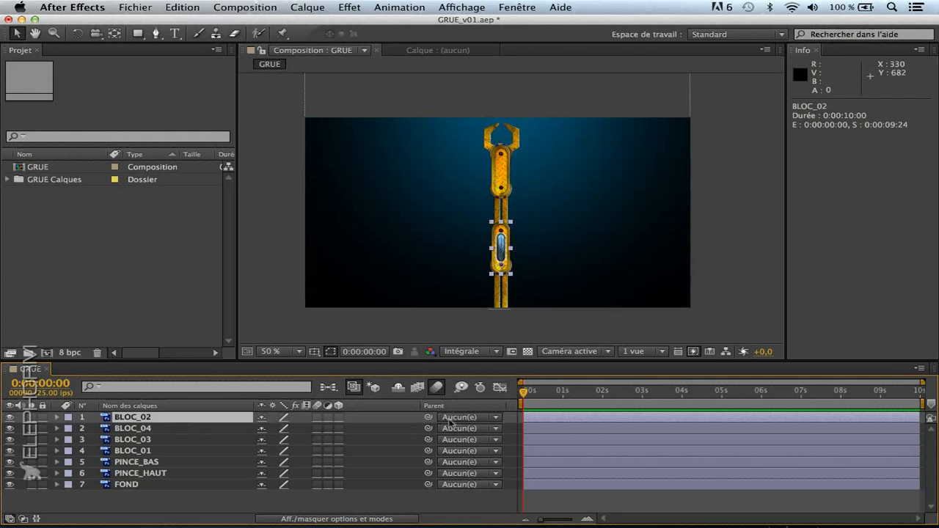
Set BLOC_01 as the parent of the BLOC_02 layer
left_click(496, 419)
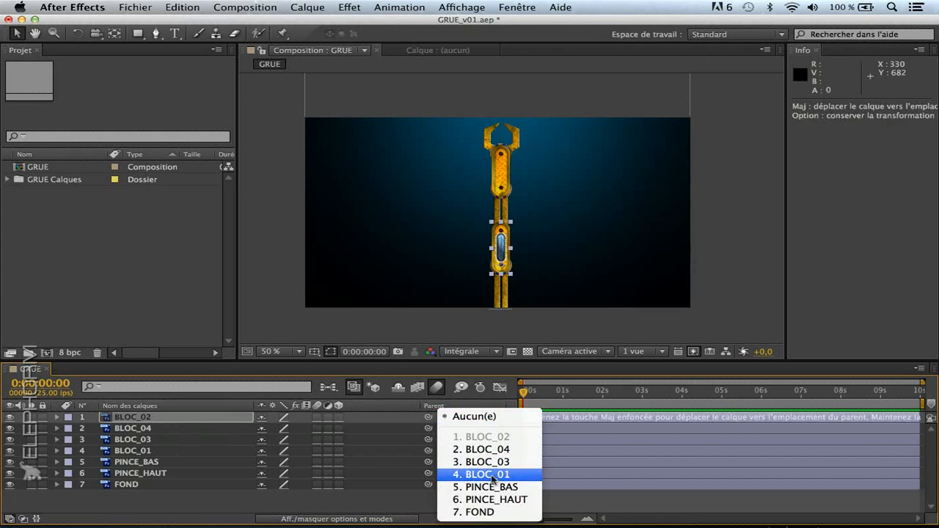
left_click(380, 502)
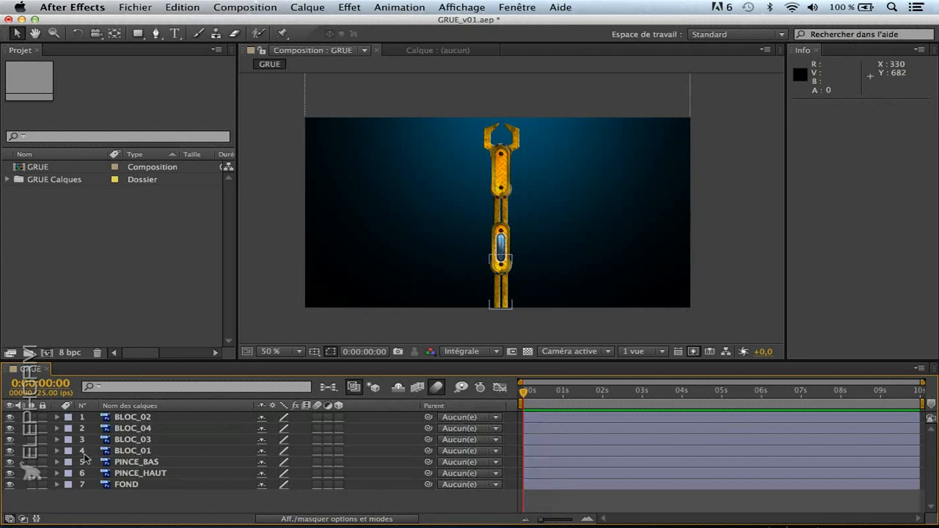
left_click(467, 419)
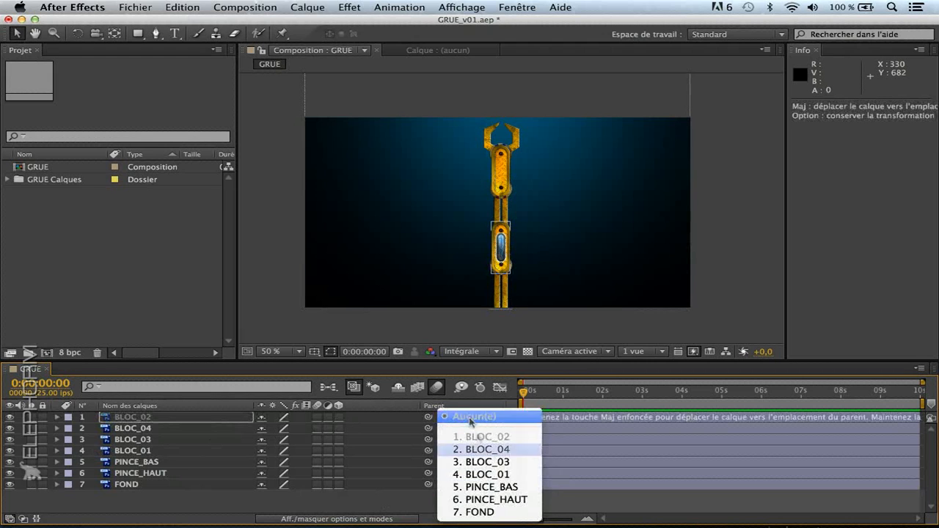
left_click(474, 475)
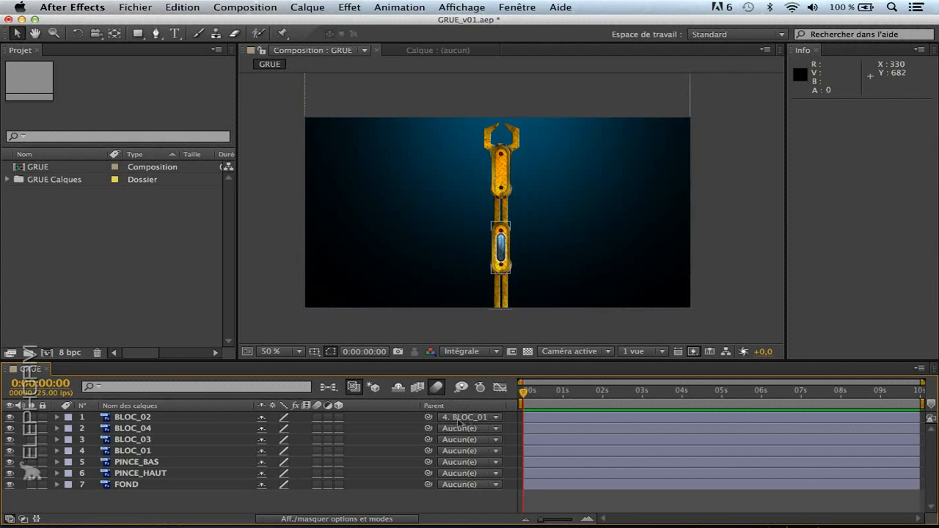
Test rotating BLOC_01 with BLOC_02 attached to it, and undo both the rotation and the parenting
left_click(144, 452)
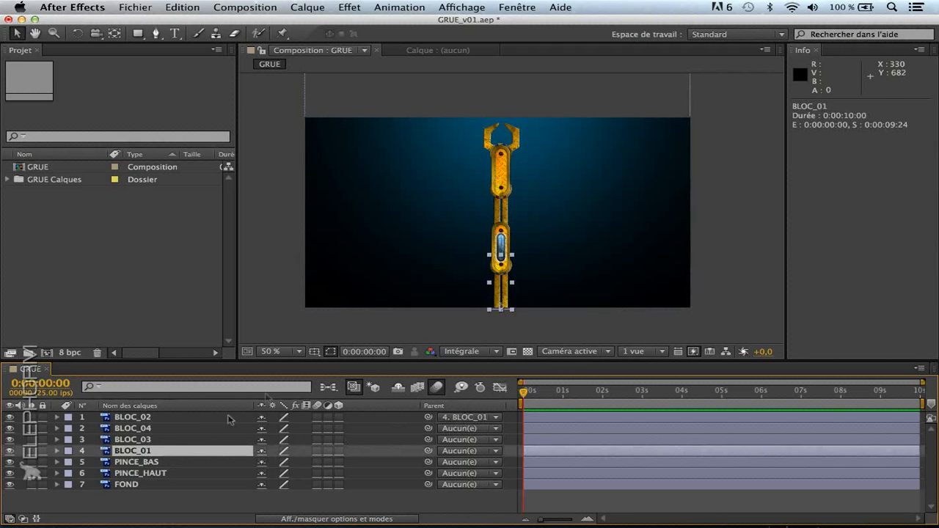
key("r")
left_click_drag(282, 461, 303, 471)
key("super+z")
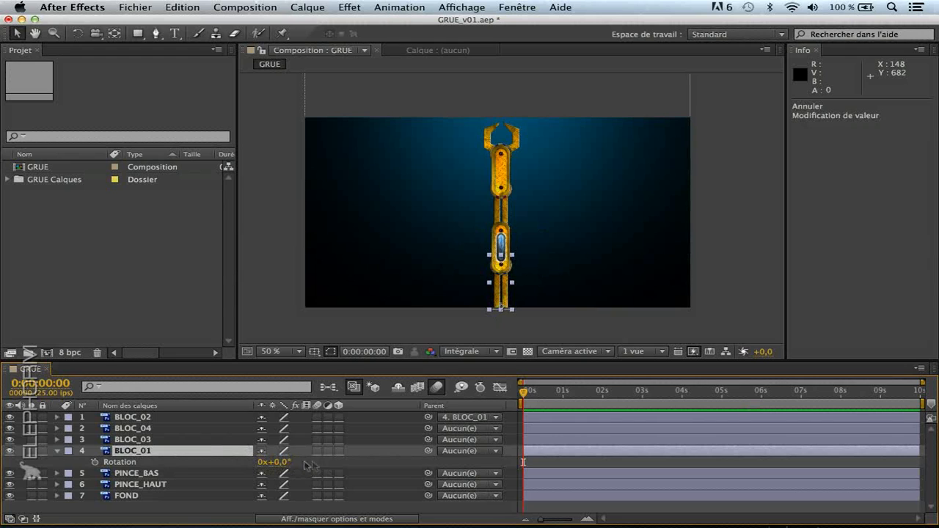
left_click(58, 452)
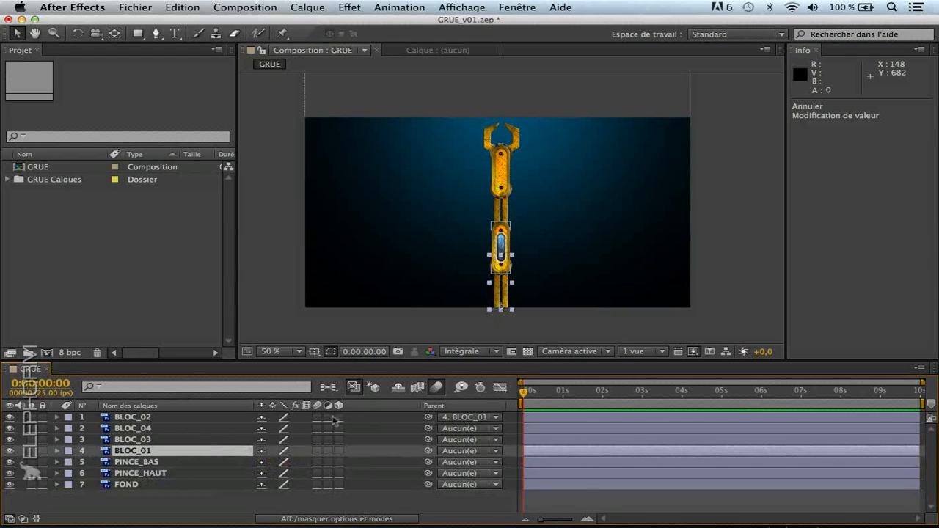
key("super+z")
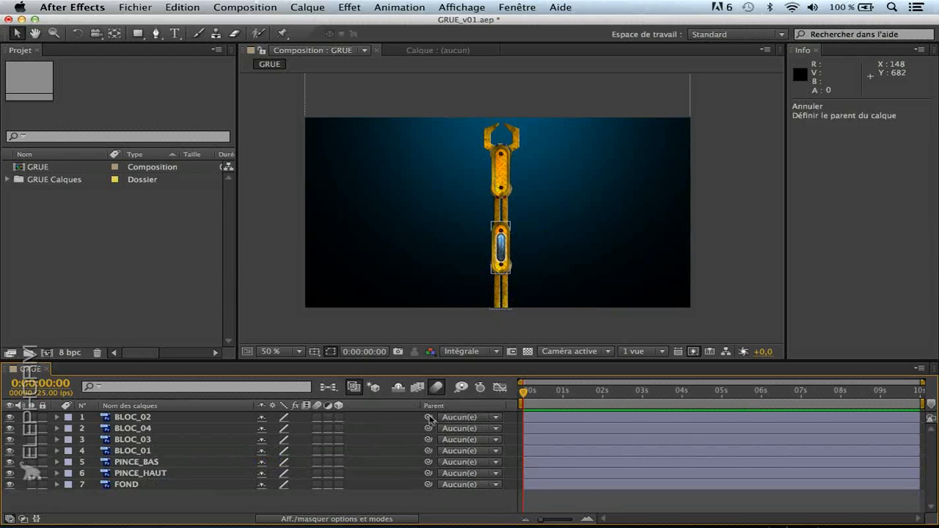
Link BLOC_02 to BLOC_01 as its parent with the pick whip
left_click(198, 418)
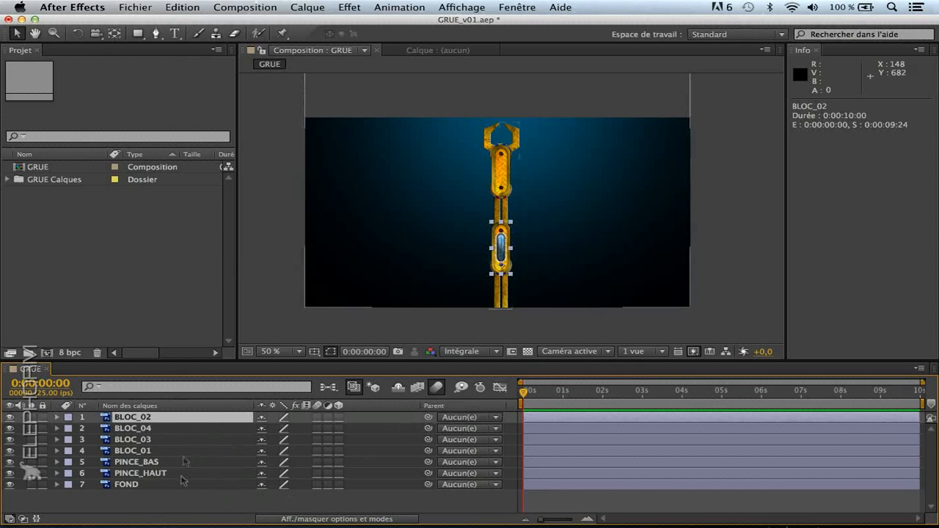
left_click(162, 504)
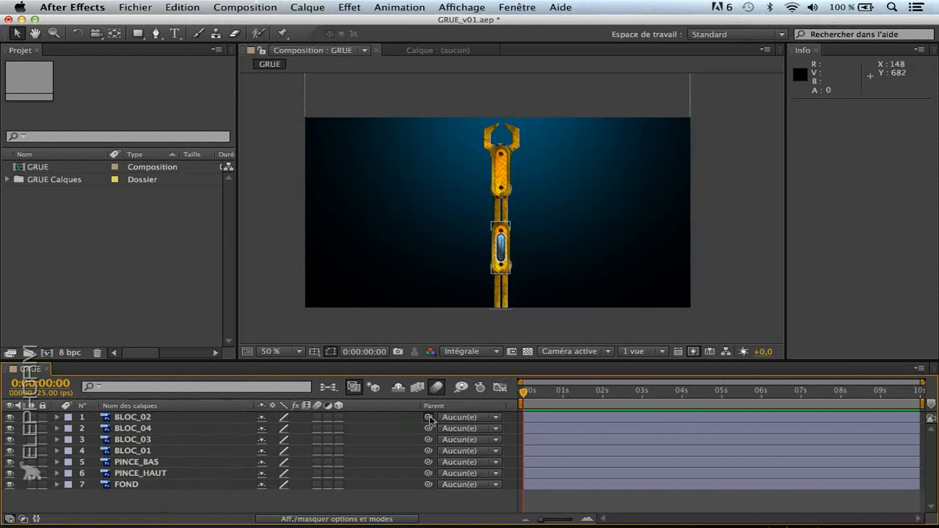
left_click_drag(429, 418, 163, 456)
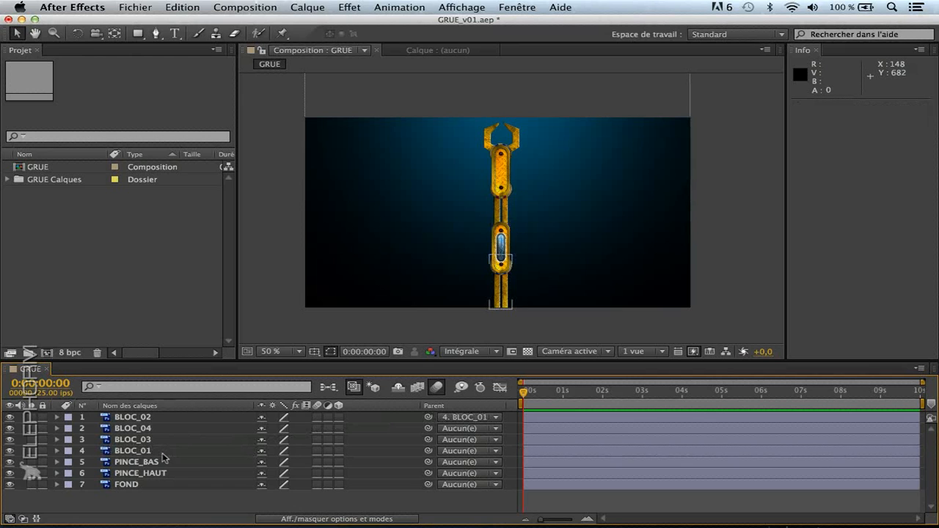
Test a 4.0° rotation of BLOC_01, undo the rotation and the pick-whip parenting, and collapse the layer
left_click(171, 455)
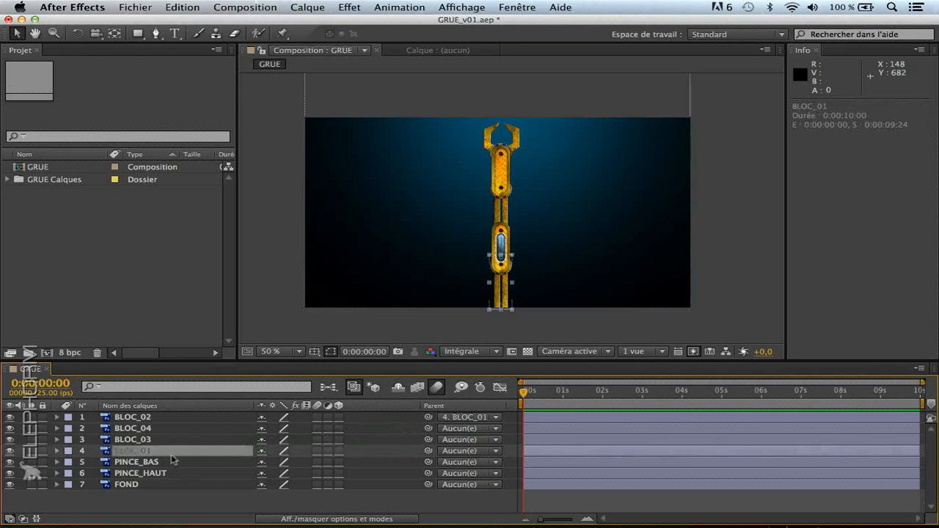
key("r")
mouse_move(277, 462)
left_mouse_down()
mouse_move(257, 463)
mouse_move(279, 465)
mouse_move(269, 465)
mouse_move(286, 479)
left_mouse_up()
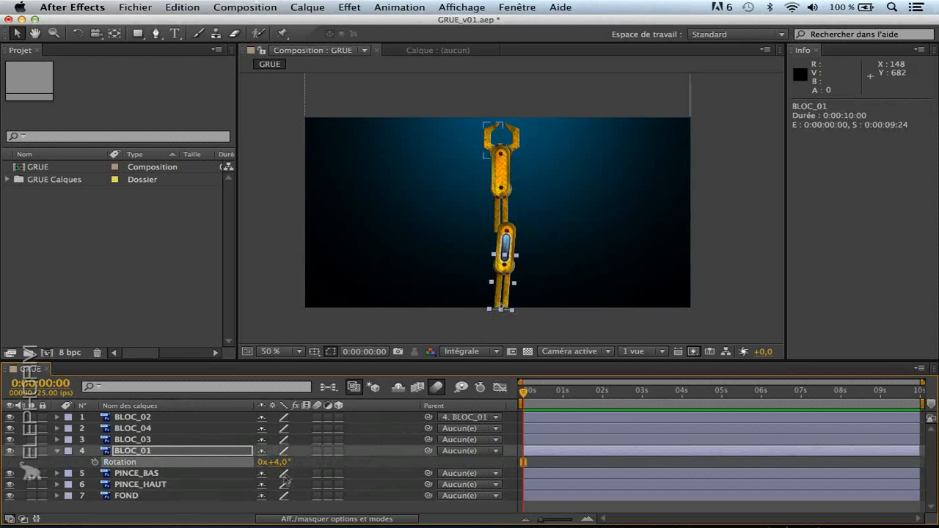
key("super+z")
key("super+z")
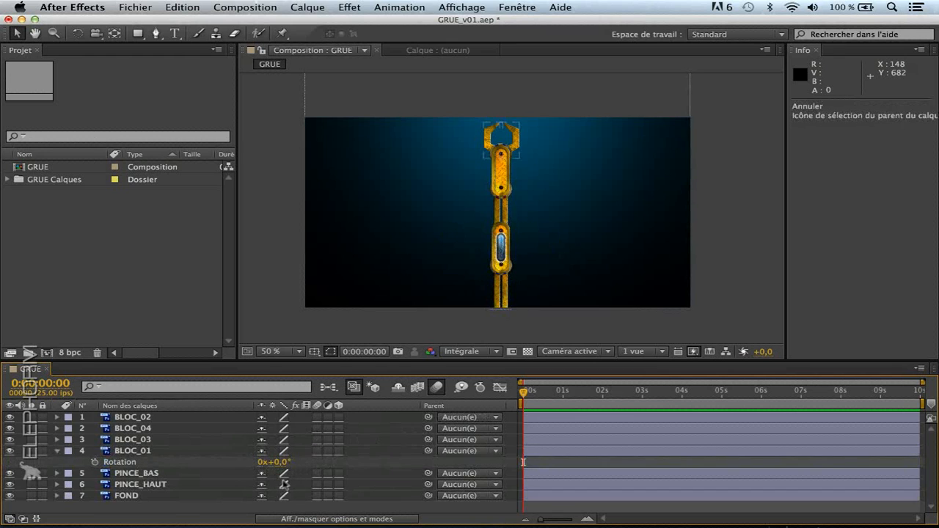
left_click(57, 451)
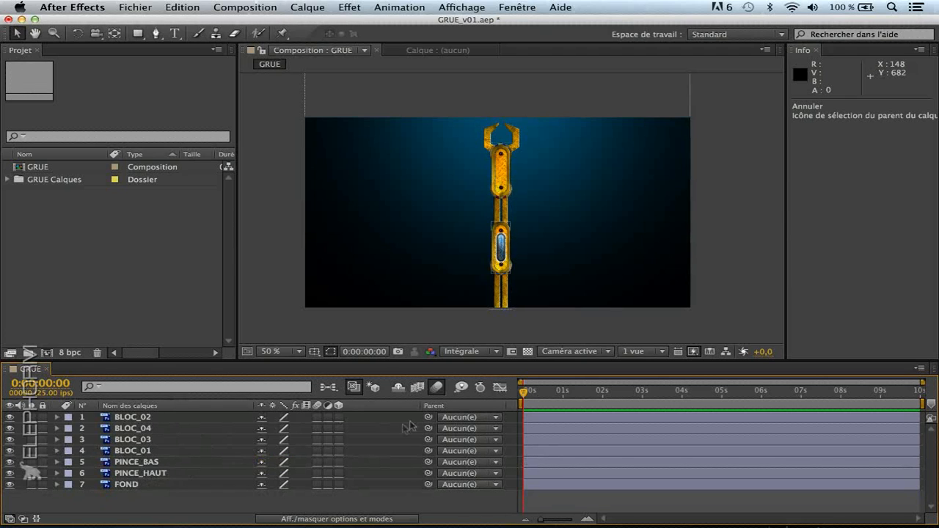
Parent BLOC_02 to BLOC_01 with the pick whip, using the option that moves the child layer to the parent's location
left_click(176, 451)
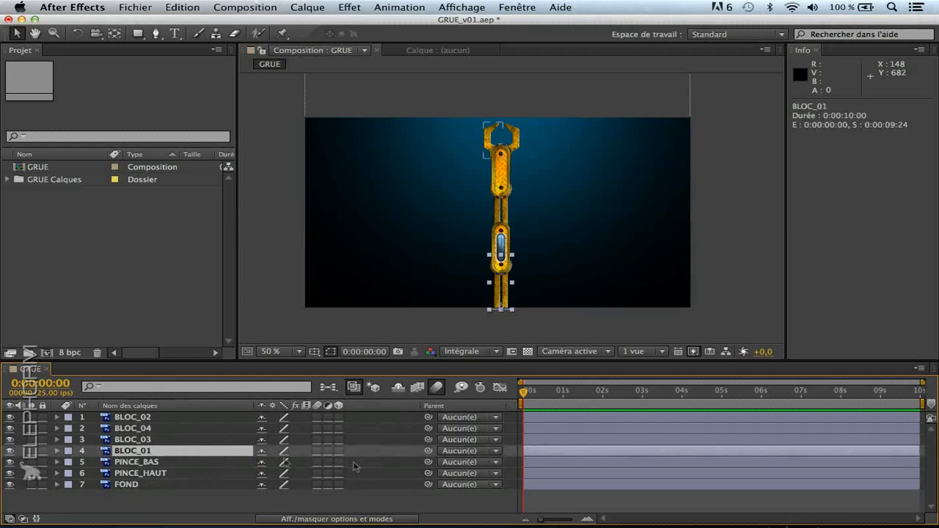
left_click(156, 418)
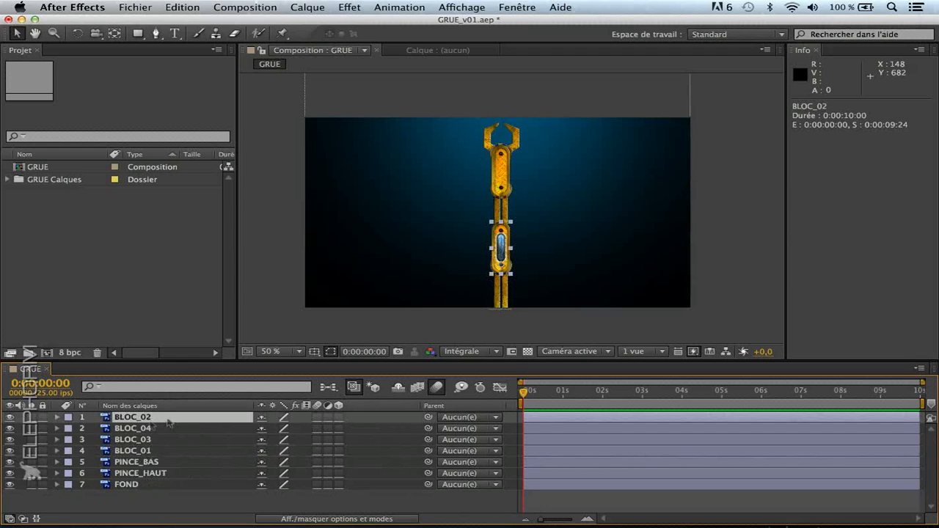
left_click_drag(428, 417, 829, 449)
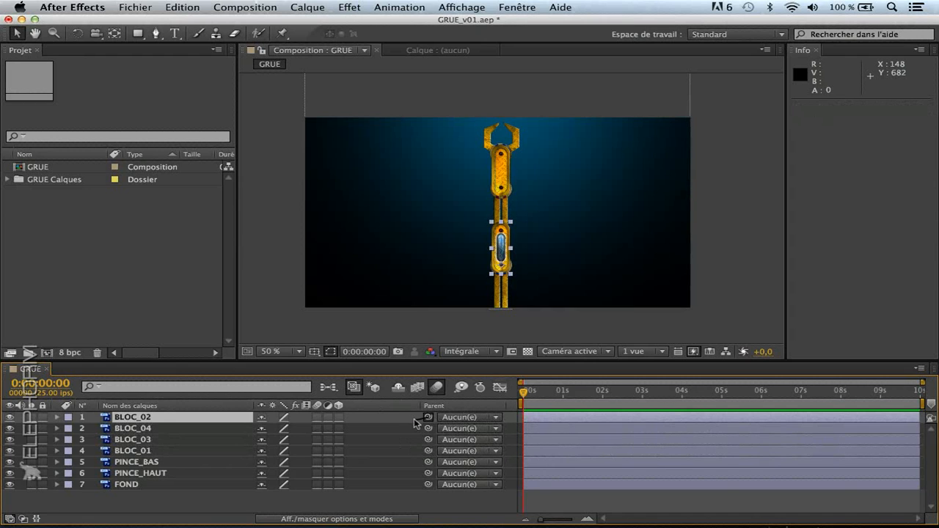
left_click_drag(428, 417, 183, 454)
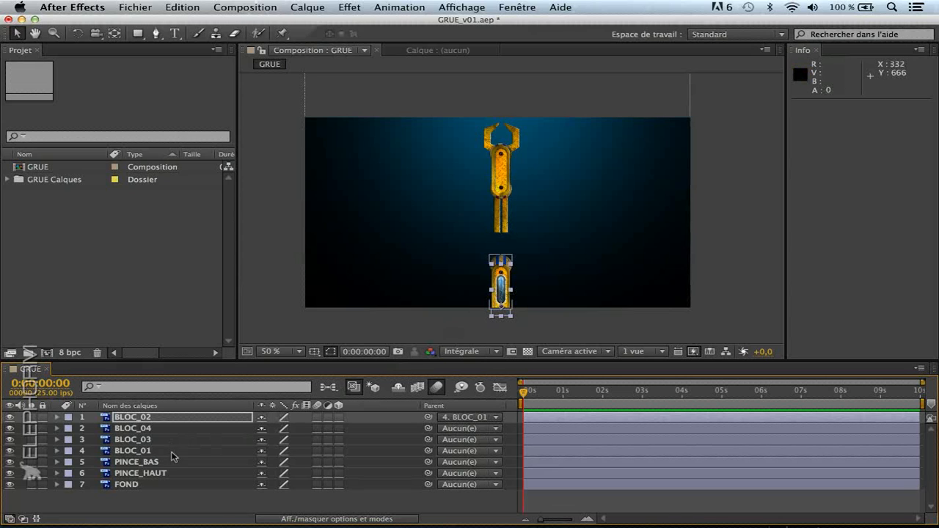
Undo the parenting of BLOC_02 to BLOC_01 that moved the layer, and clear the selection
key("super+z")
key("super+z")
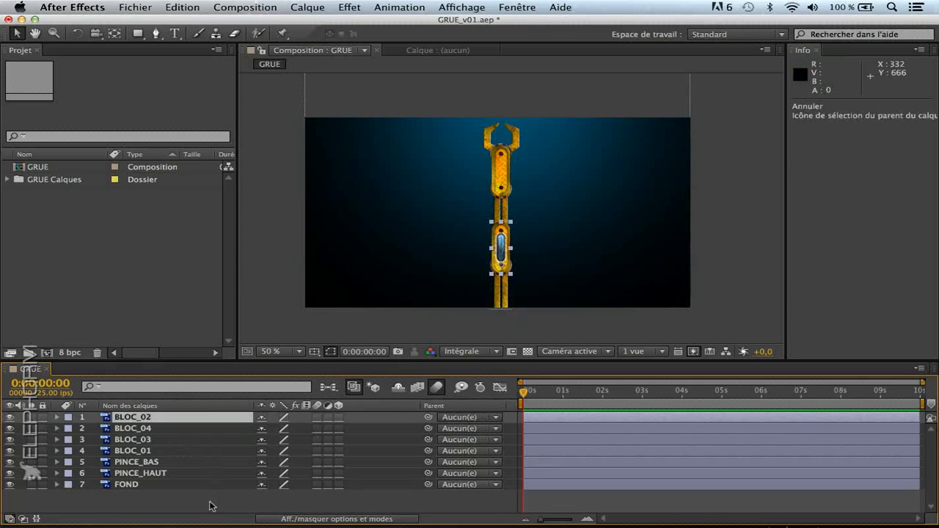
left_click(212, 502)
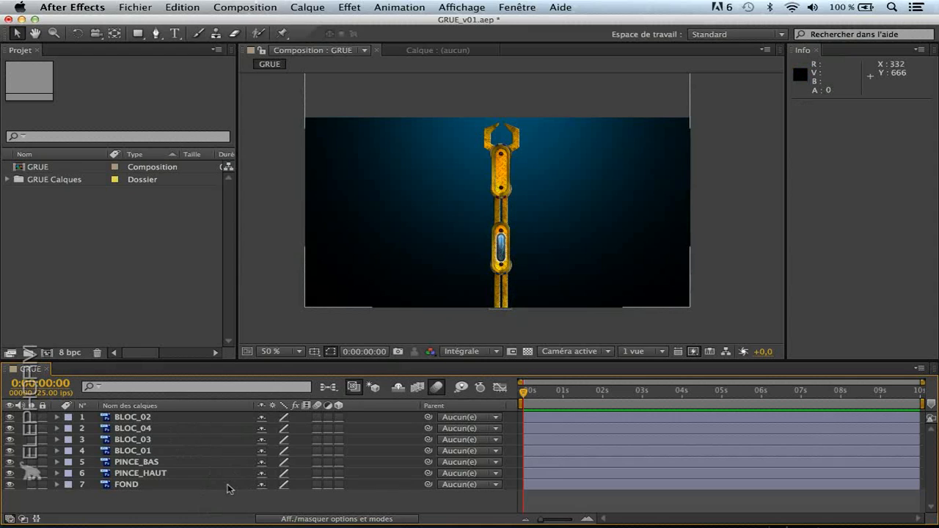
Parent BLOC_03 to BLOC_02 and BLOC_04 to BLOC_03 with the pick whip
left_click(165, 418)
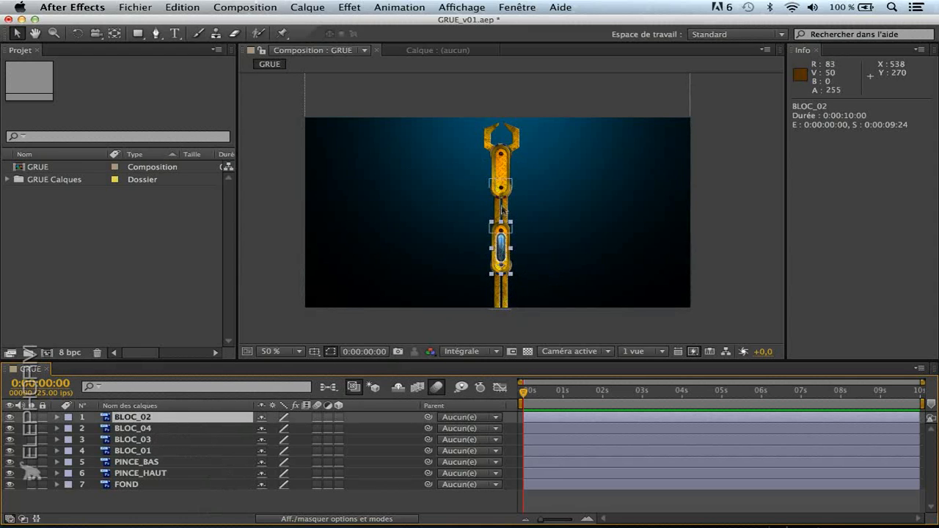
left_click(501, 207)
left_click(145, 437)
left_click_drag(429, 441, 161, 418)
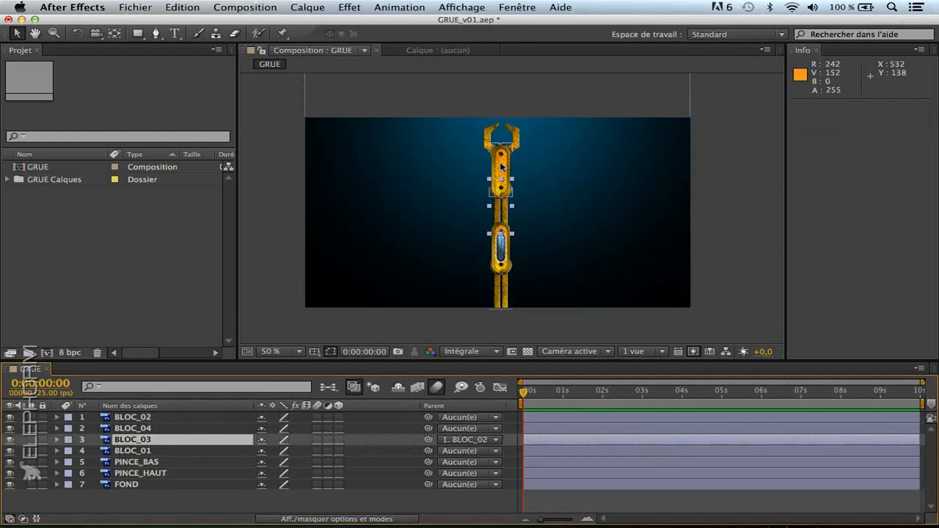
left_click(160, 430)
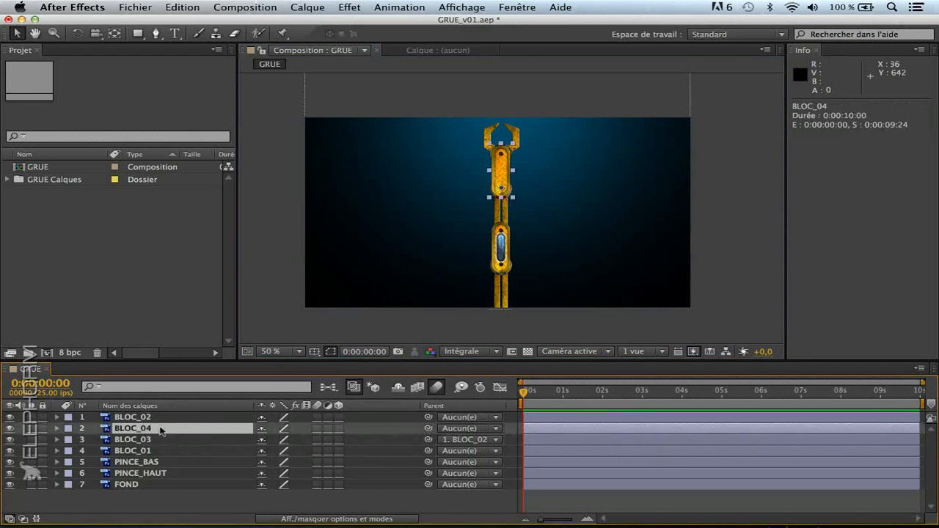
left_click_drag(427, 430, 174, 445)
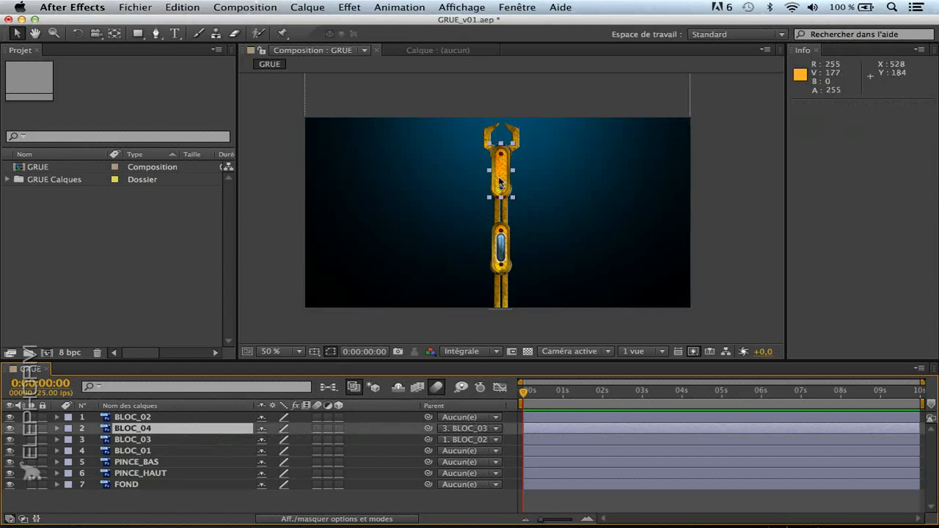
Try selecting non-adjacent layers together: PINCE_BAS, PINCE_HAUT, BLOC_03, BLOC_04 and BLOC_02
left_click(160, 464)
left_click(162, 474, "shift")
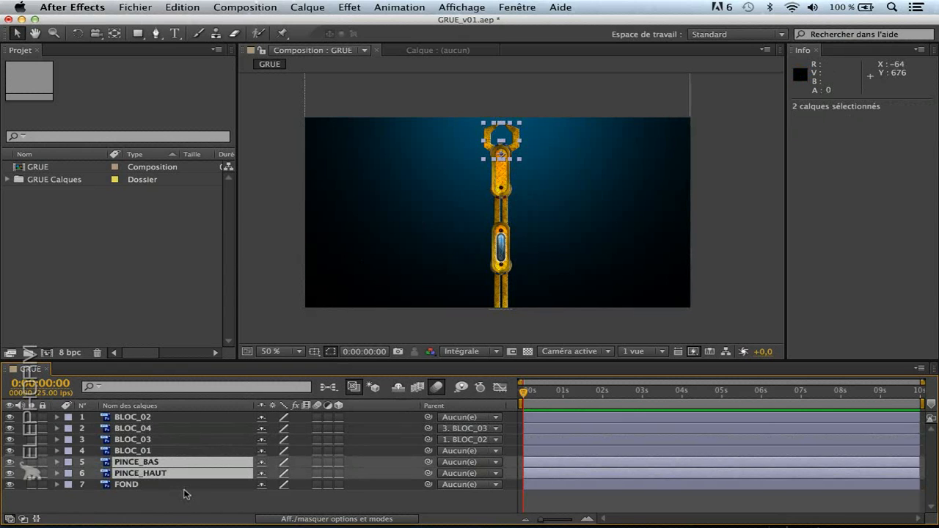
left_click(168, 452)
left_click(167, 462)
left_click(167, 473)
left_click(165, 463)
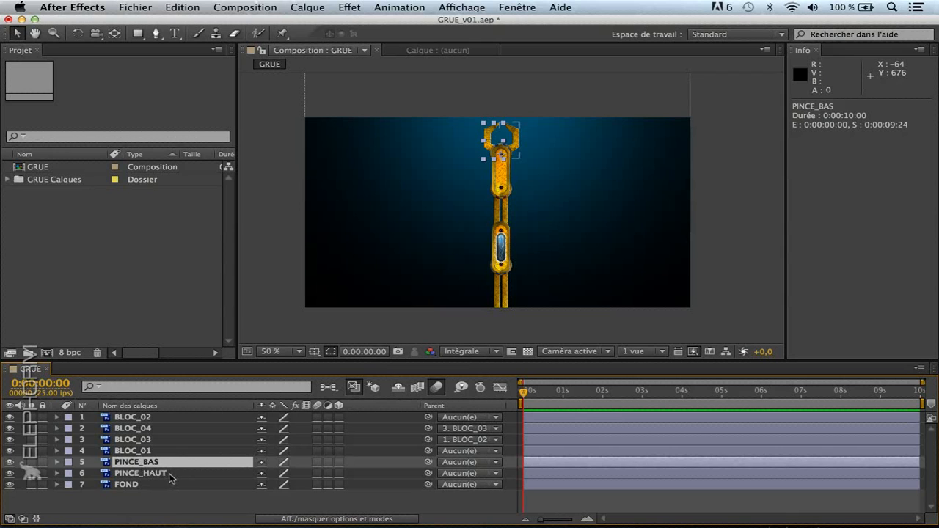
left_click(168, 475, "super")
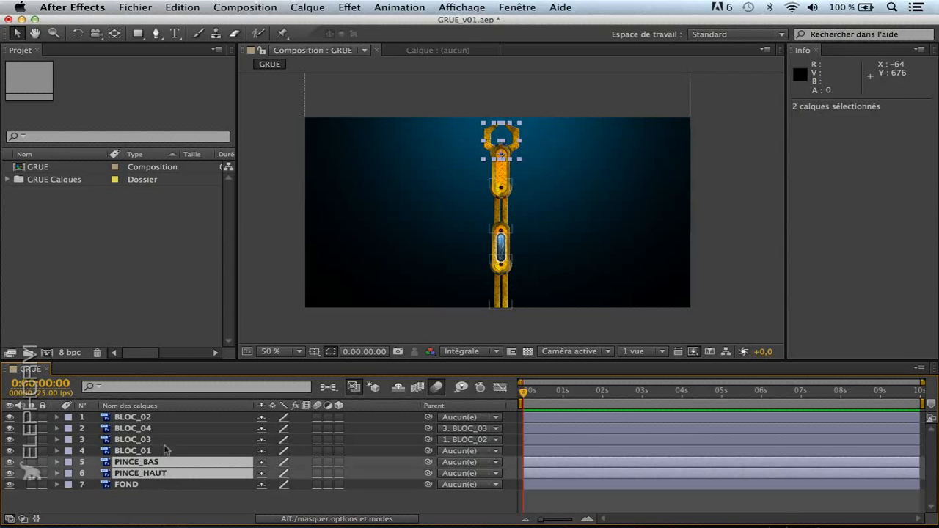
left_click(168, 440, "super")
left_click(165, 429, "super")
left_click(163, 418, "super")
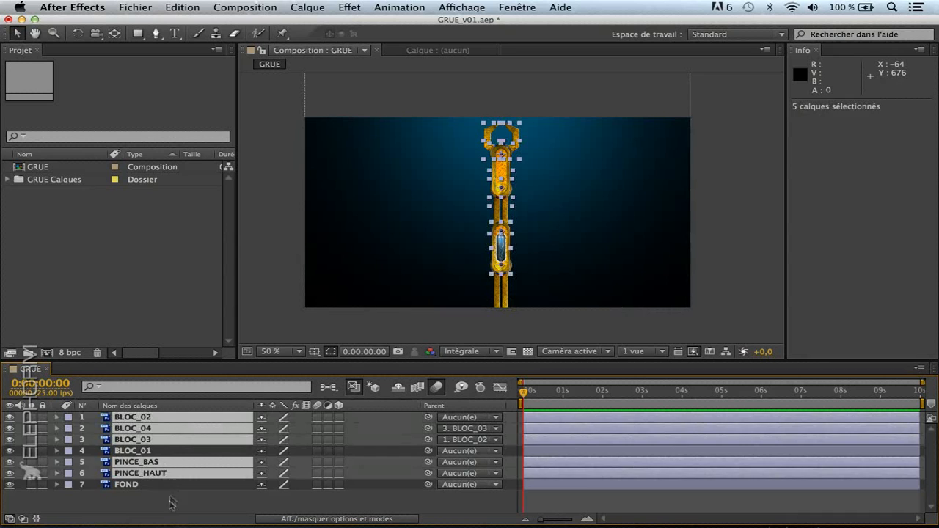
Try selecting the continuous range of layers from BLOC_02 to PINCE_BAS, and clear the selection
left_click(164, 462)
left_click(162, 417)
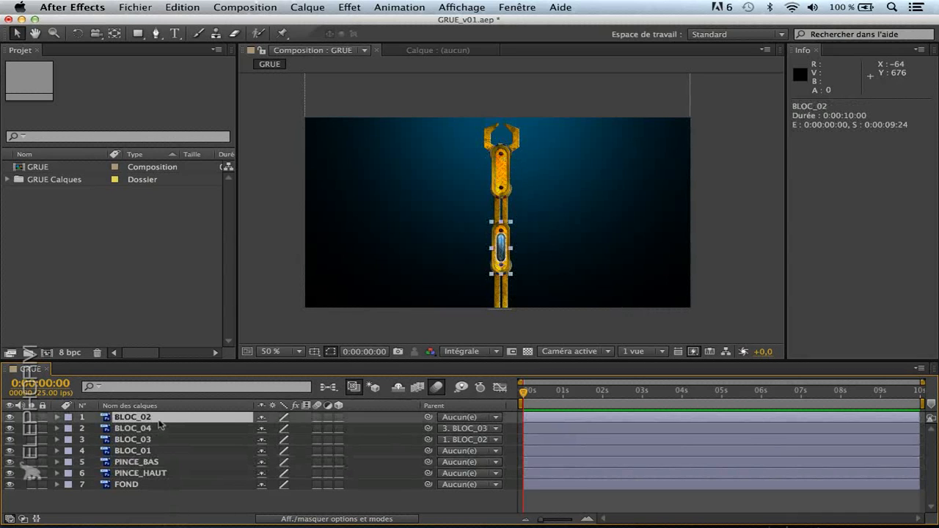
left_click(162, 462, "shift")
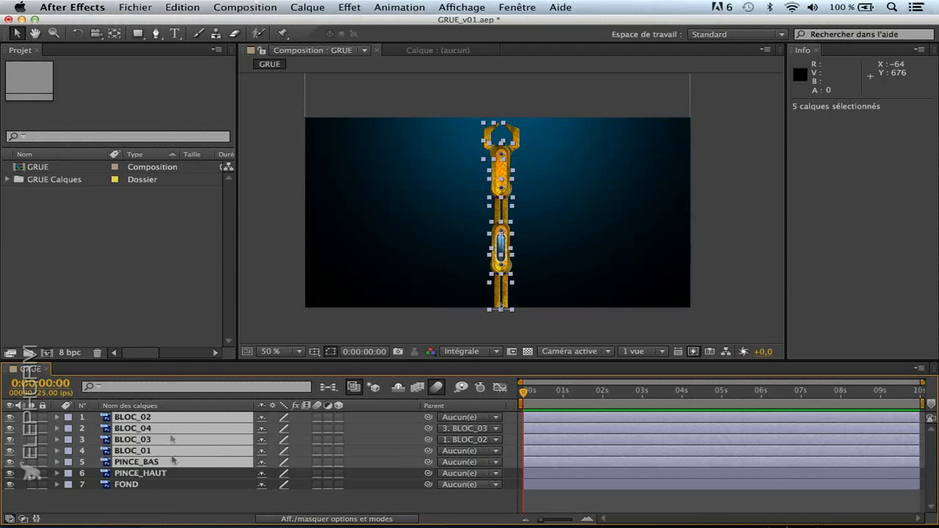
left_click(171, 502)
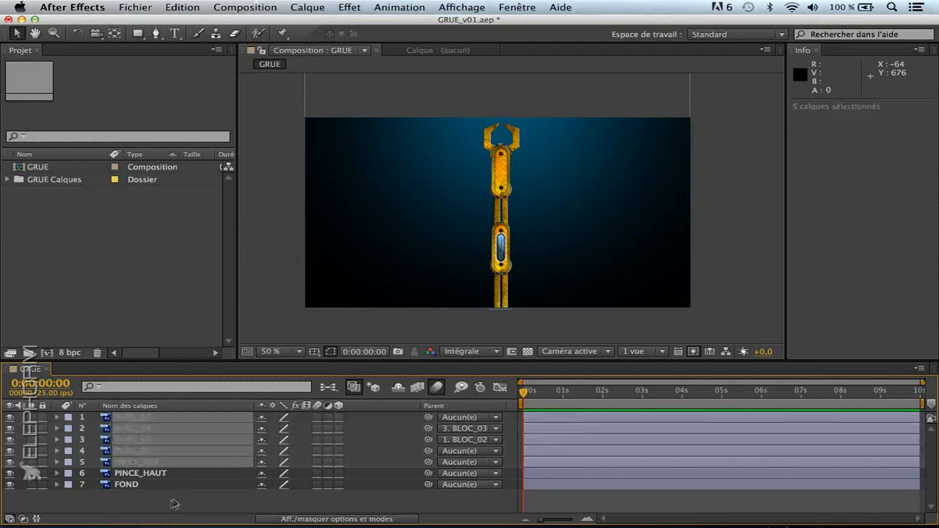
Parent PINCE_BAS and PINCE_HAUT together to BLOC_04 with the pick whip, and clear the selection
left_click(164, 462)
left_click(164, 474, "shift")
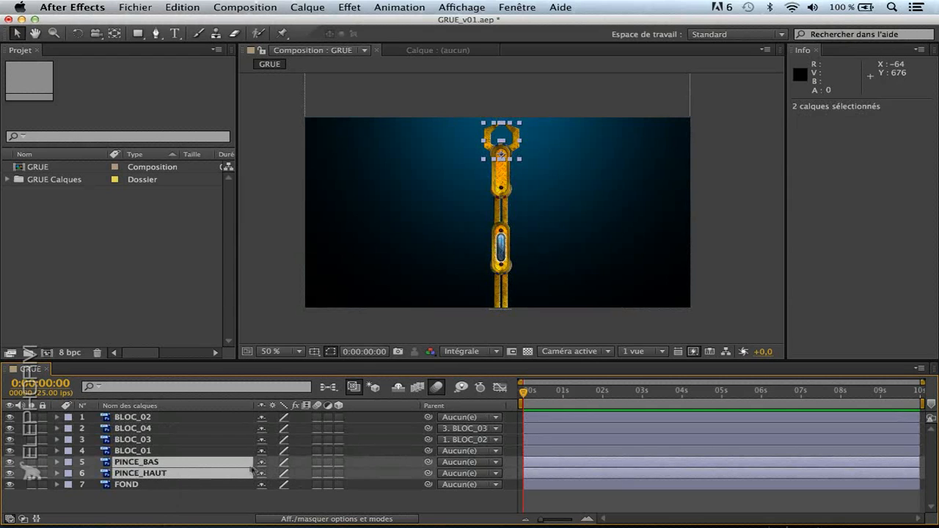
left_click_drag(427, 464, 167, 428)
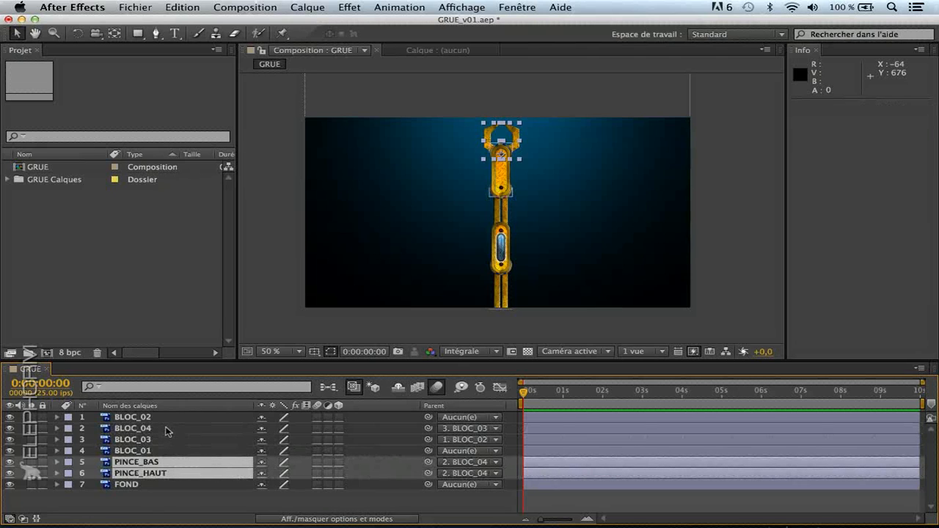
left_click(160, 501)
Show the Rotation property of BLOC_01, test rotating the layer, and undo the rotation
left_click(151, 451)
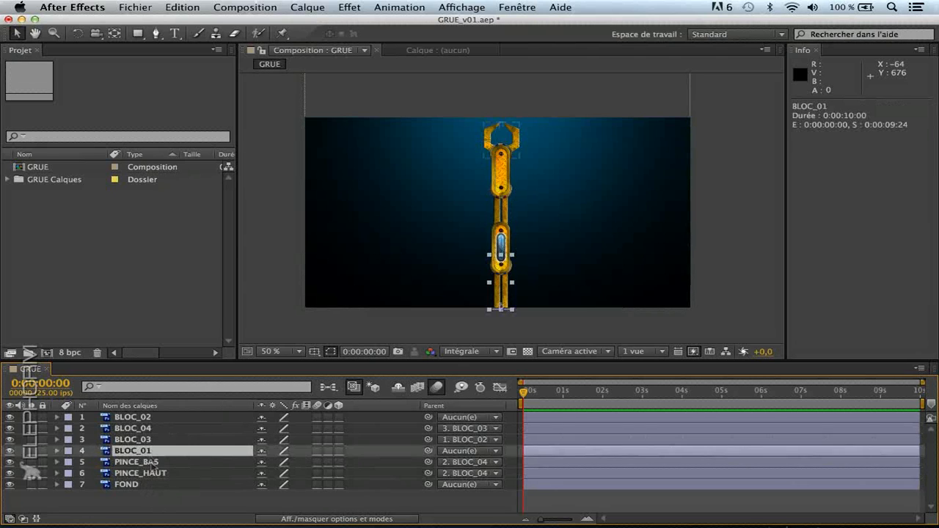
key("r")
mouse_move(281, 462)
left_mouse_down()
mouse_move(263, 463)
mouse_move(275, 467)
left_mouse_up()
key("super+z")
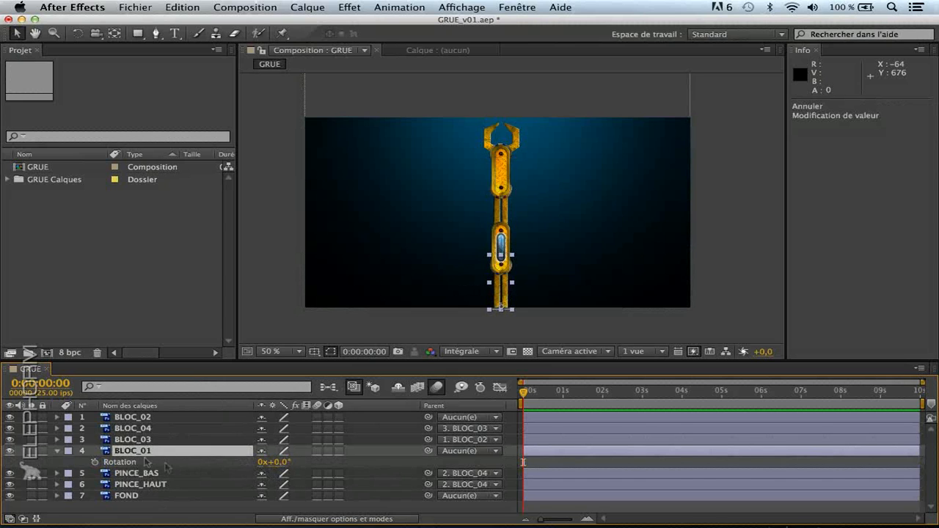
Parent BLOC_02 to BLOC_01 with the pick whip and rotate BLOC_01 to -66.0°
left_click(149, 418)
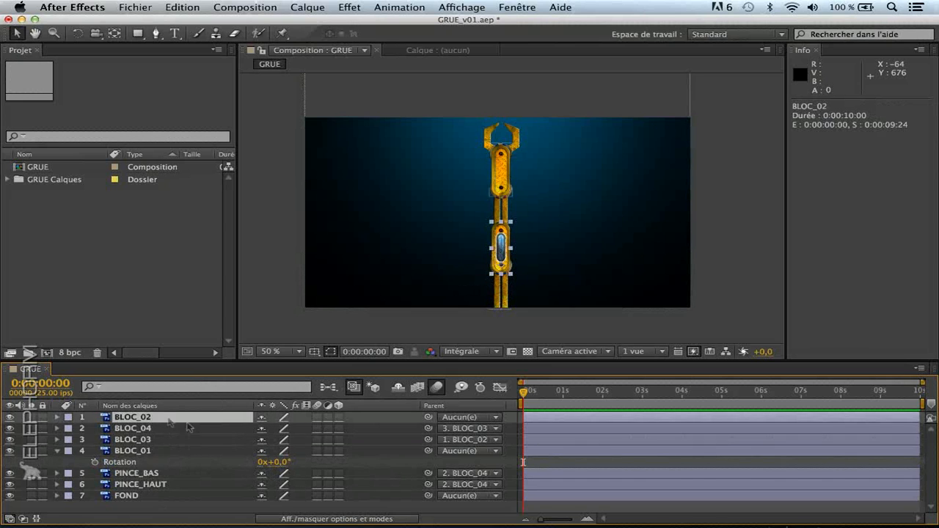
left_click_drag(429, 418, 151, 454)
left_click(154, 453)
left_click_drag(282, 470, 238, 467)
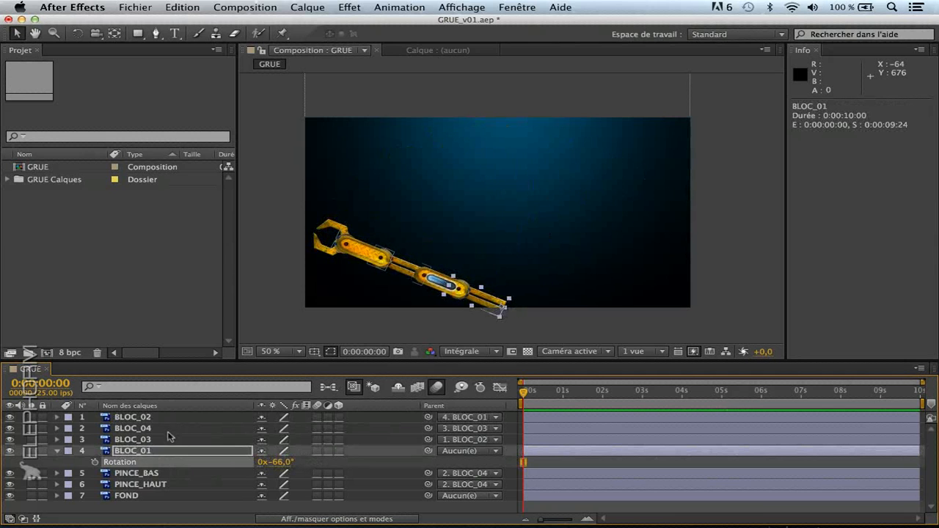
Rotate BLOC_02 to +44.0° and BLOC_03 to +38.0° to bend the crane arm upward
left_click(167, 419)
key("r")
left_click_drag(273, 429, 301, 421)
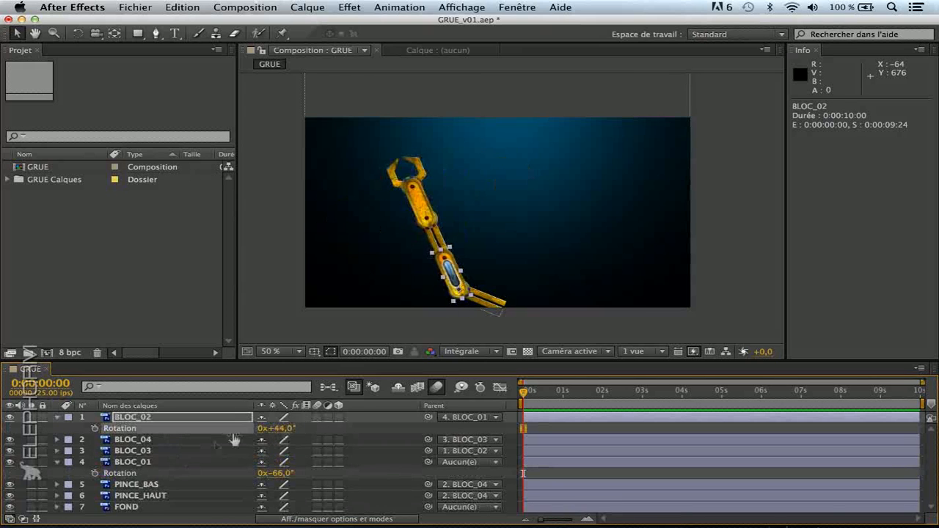
left_click(200, 450)
key("r")
left_click_drag(291, 467, 334, 465)
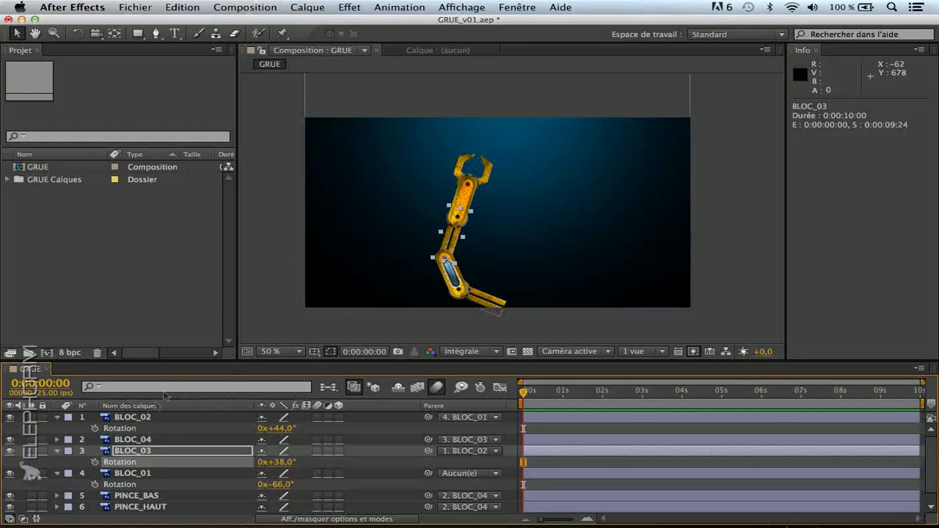
Enlarge the timeline area to fit all the layers and clear the layer selection
left_click_drag(181, 360, 180, 308)
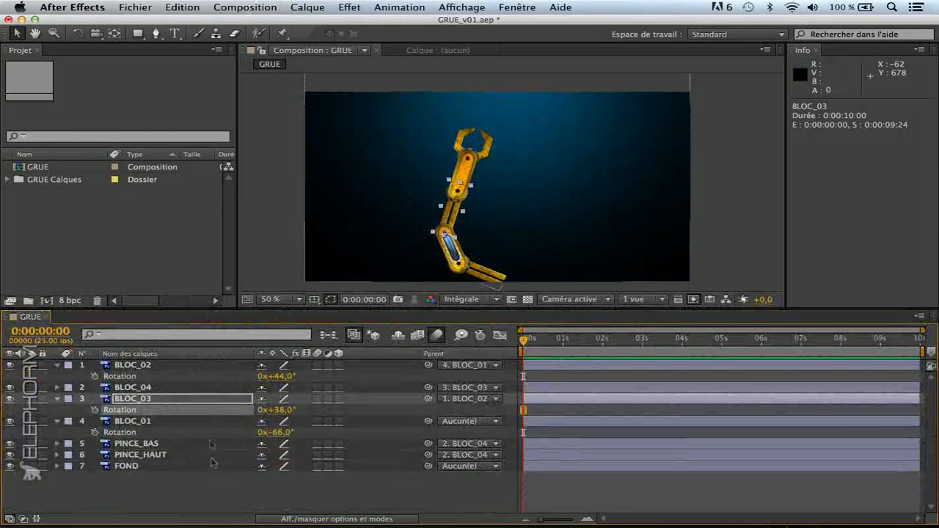
left_click(226, 487)
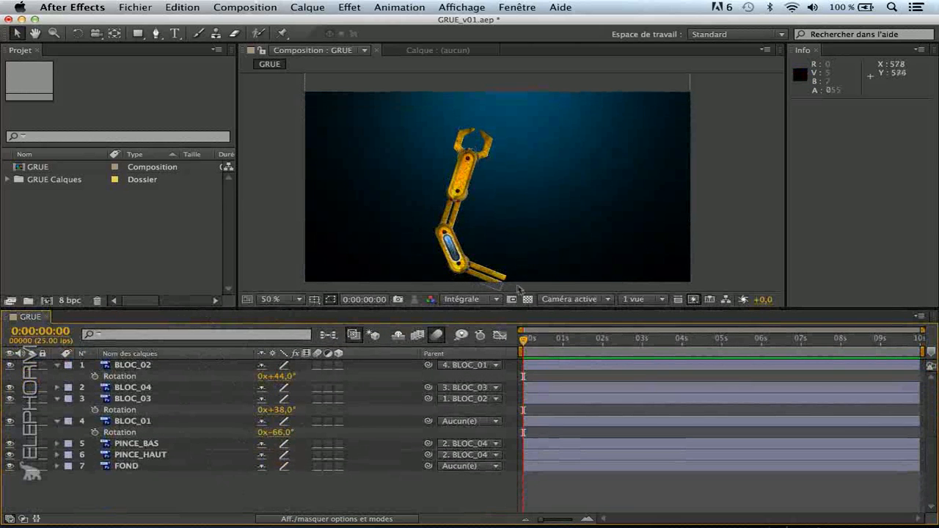